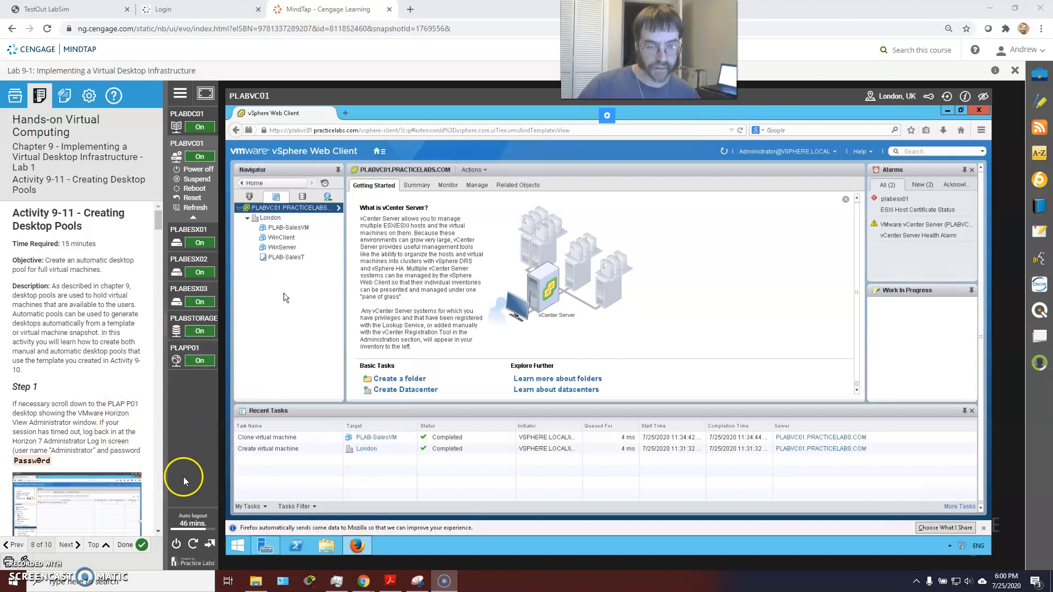
Reset the Practice Labs auto-logout counter to restore the session time
{"action": "left_click", "coordinate": [182, 515]}
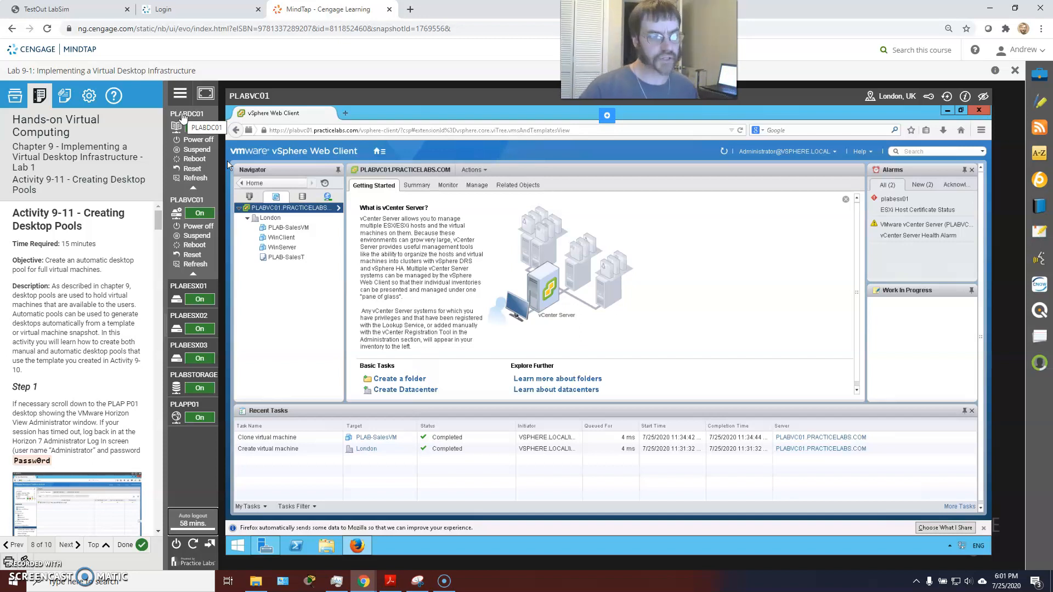
On PLAPP01, expand Catalog, collapse Resources and open Users and Groups
{"action": "left_click", "coordinate": [206, 363]}
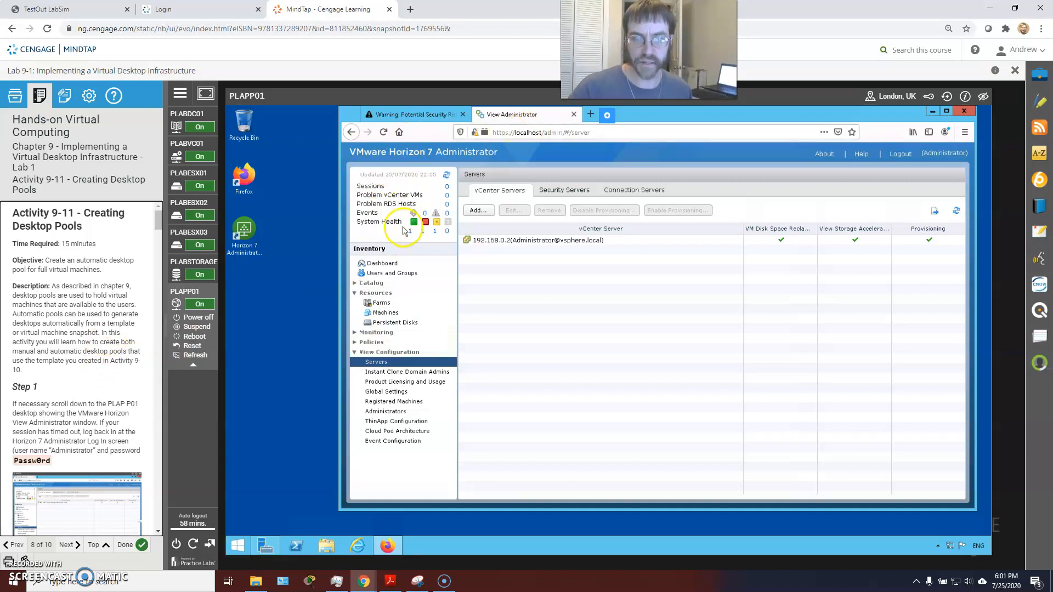
{"action": "left_click", "coordinate": [371, 283]}
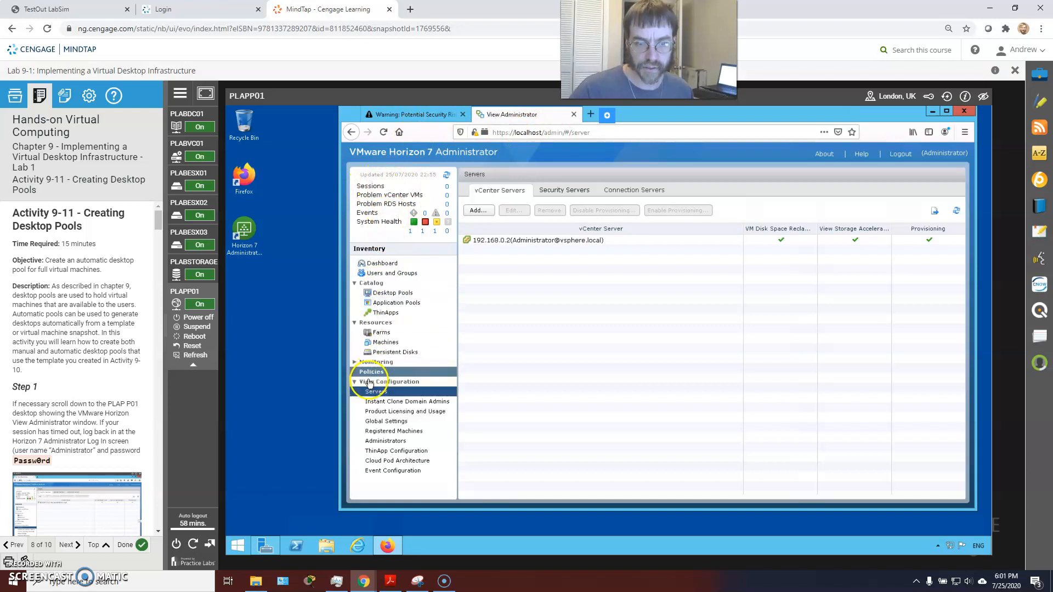
{"action": "left_click", "coordinate": [371, 323]}
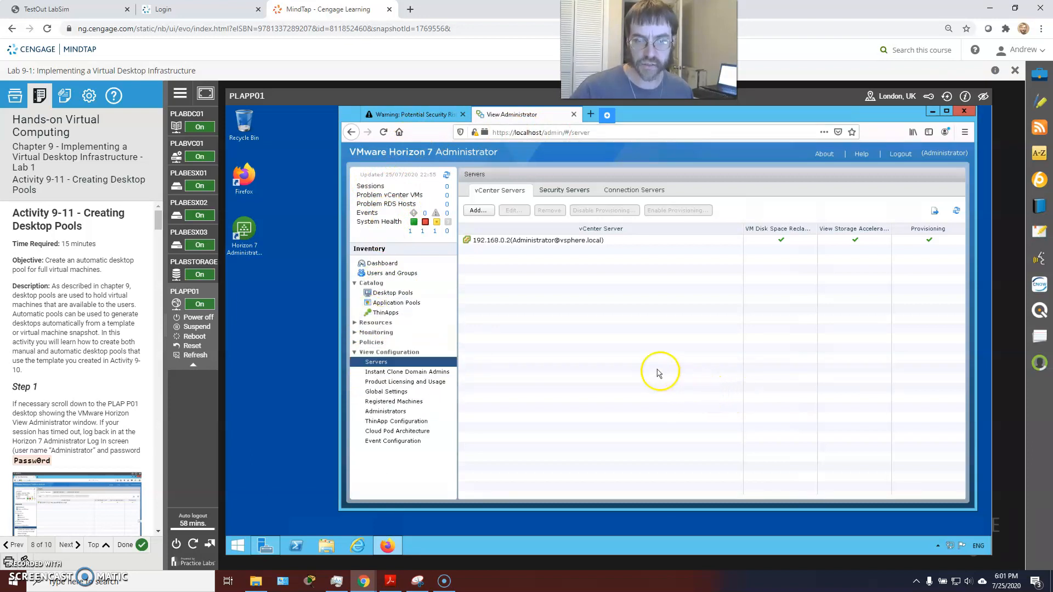
{"action": "left_click", "coordinate": [377, 272]}
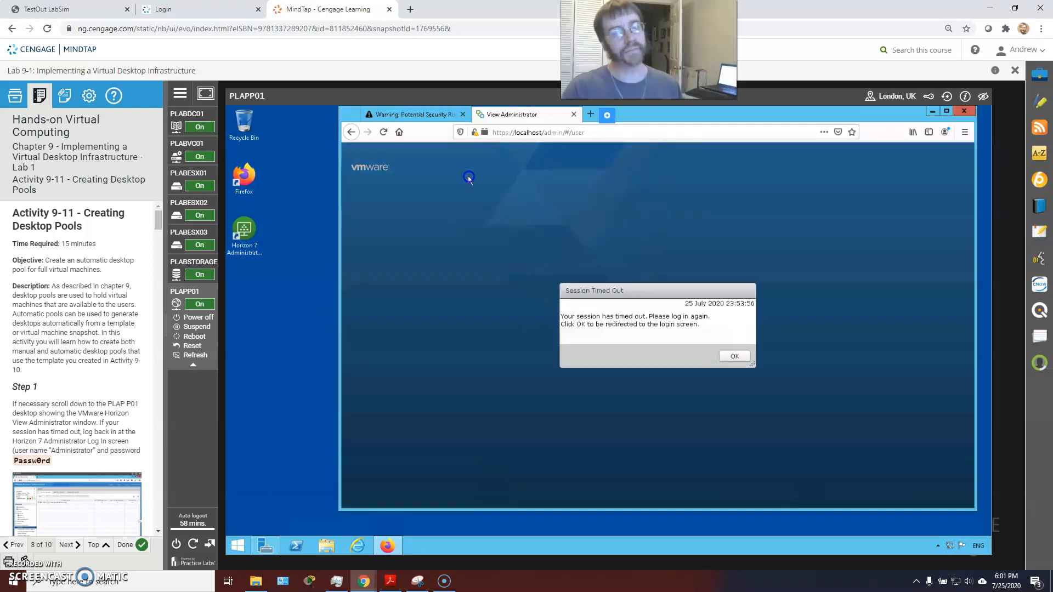
Dismiss the time-out notice and log in as Administrator with the account password
{"action": "left_click", "coordinate": [735, 358]}
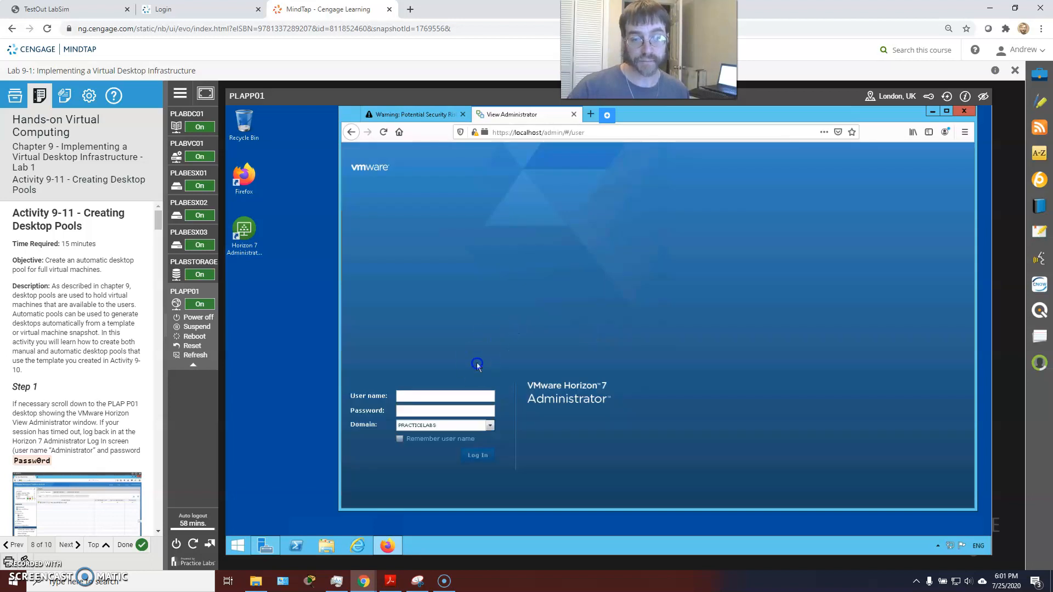
{"action": "left_click", "coordinate": [421, 399]}
{"action": "type", "text": "Administrator"}
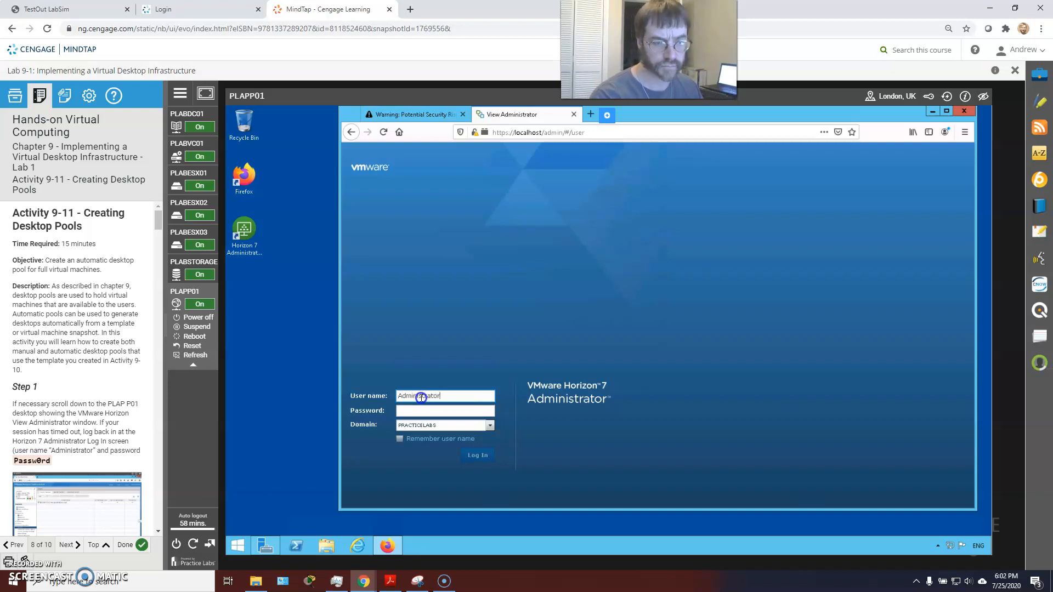
{"action": "key", "text": "Tab"}
{"action": "type", "text": "Passw0rd"}
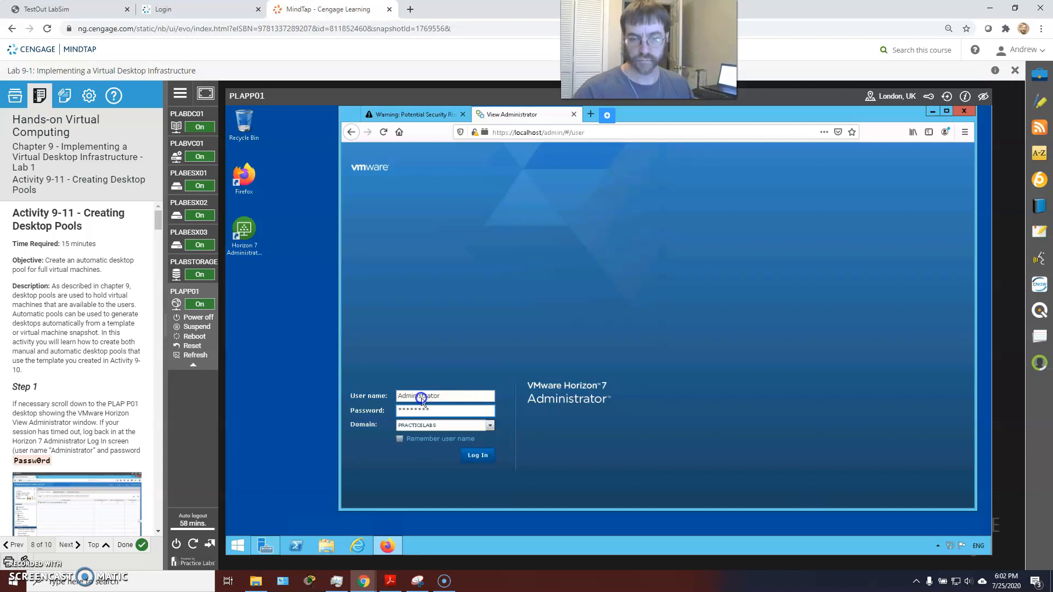
{"action": "key", "text": "Return"}
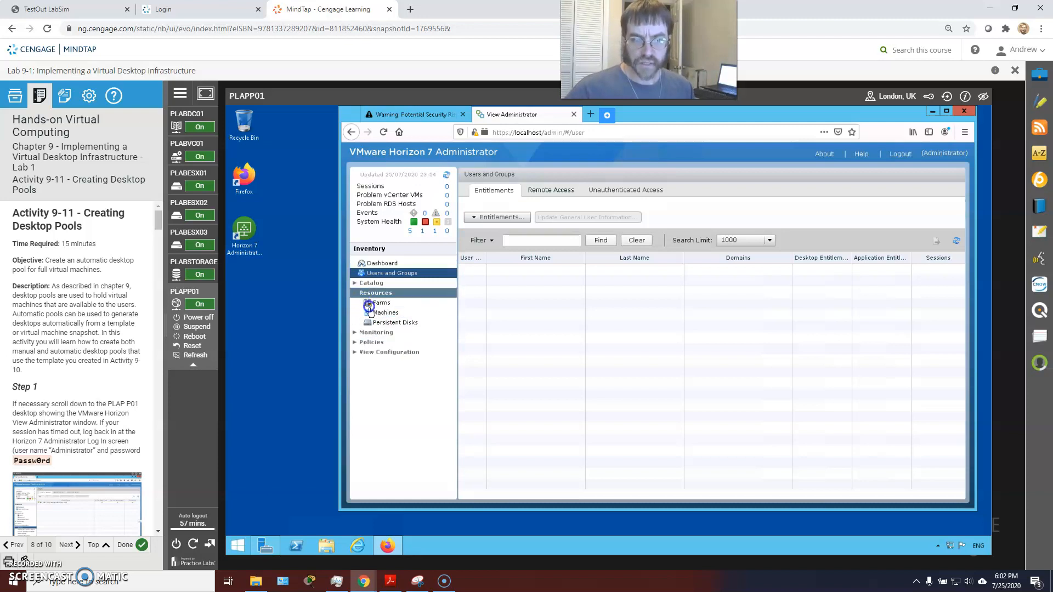
Expand View Configuration and look at the Servers and Registered Machines pages
{"action": "left_click", "coordinate": [356, 353]}
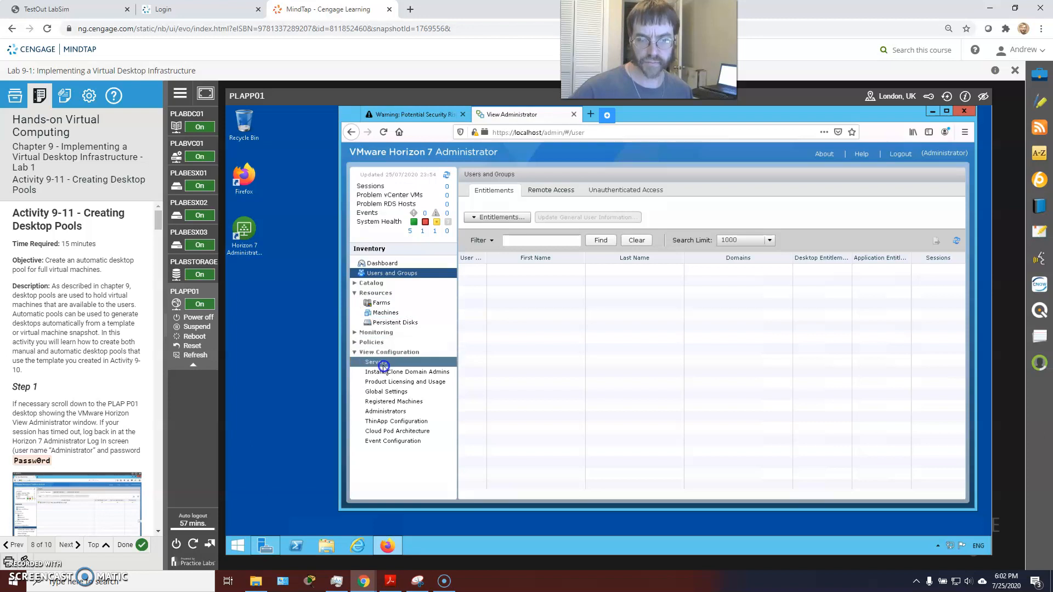
{"action": "left_click", "coordinate": [383, 364]}
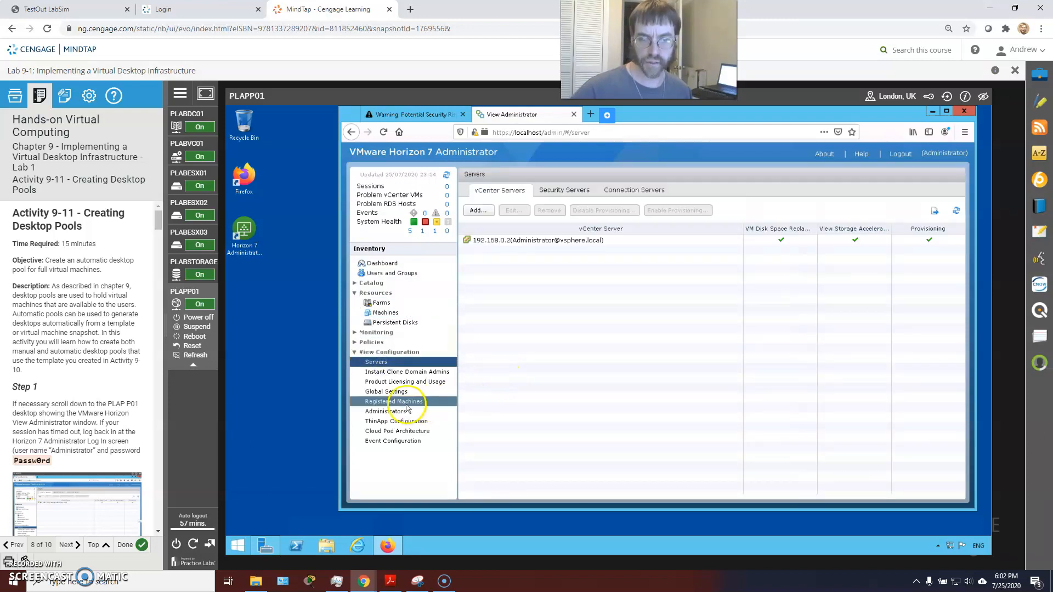
{"action": "left_click", "coordinate": [412, 404]}
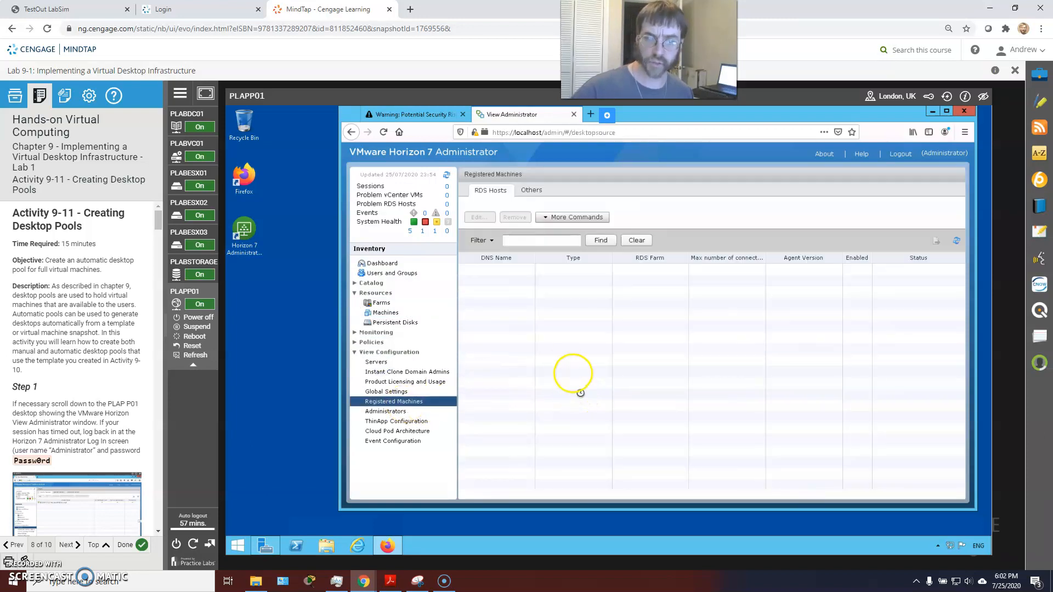
{"action": "left_click", "coordinate": [390, 357]}
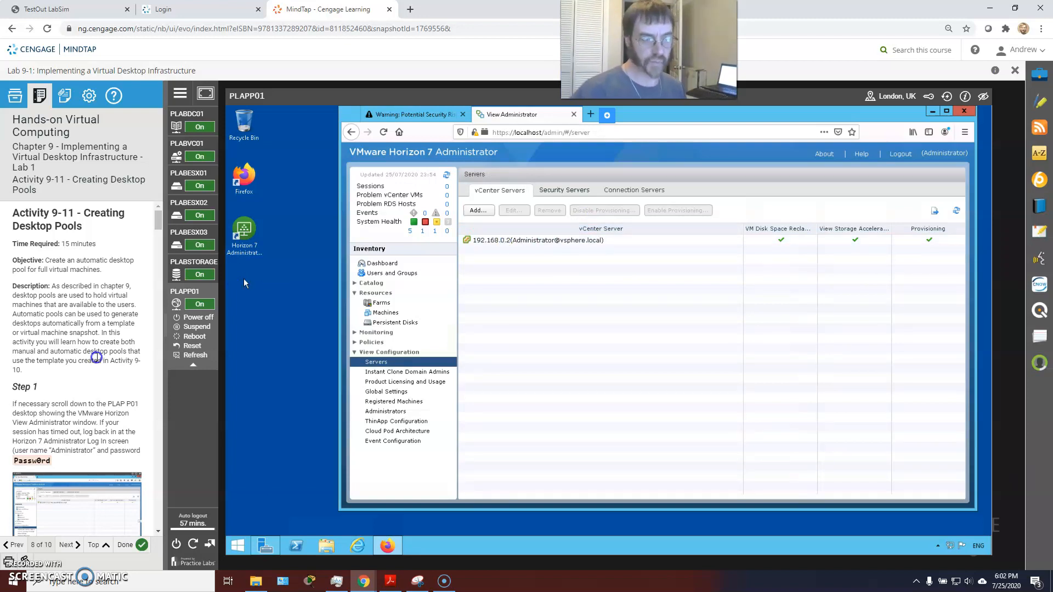
Open Catalog > Desktop Pools, which lists no pools yet
{"action": "scroll", "coordinate": [95, 357], "scroll_direction": "down", "scroll_amount": 4}
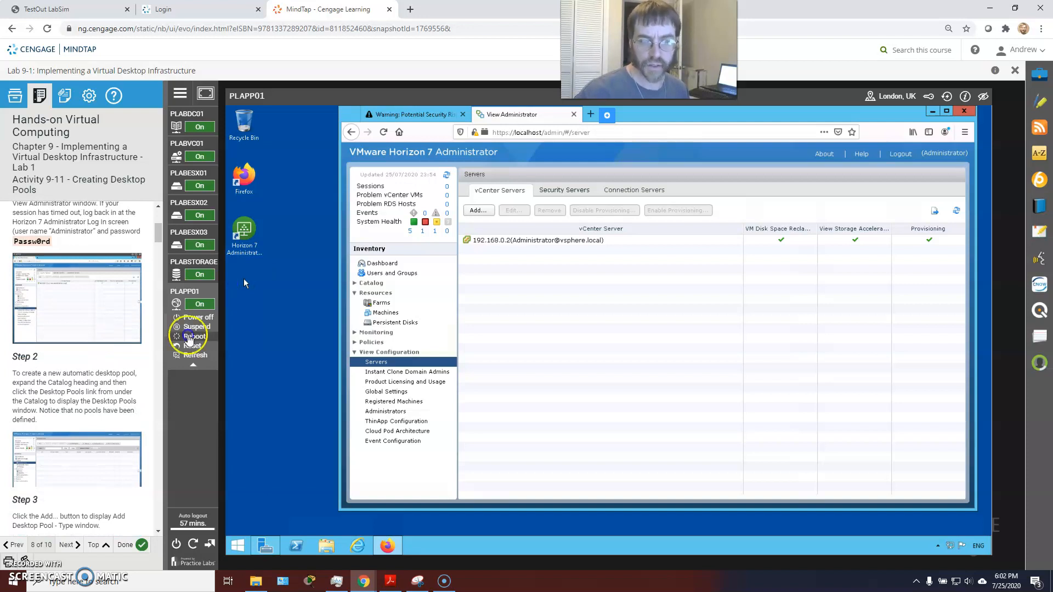
{"action": "left_click", "coordinate": [354, 283]}
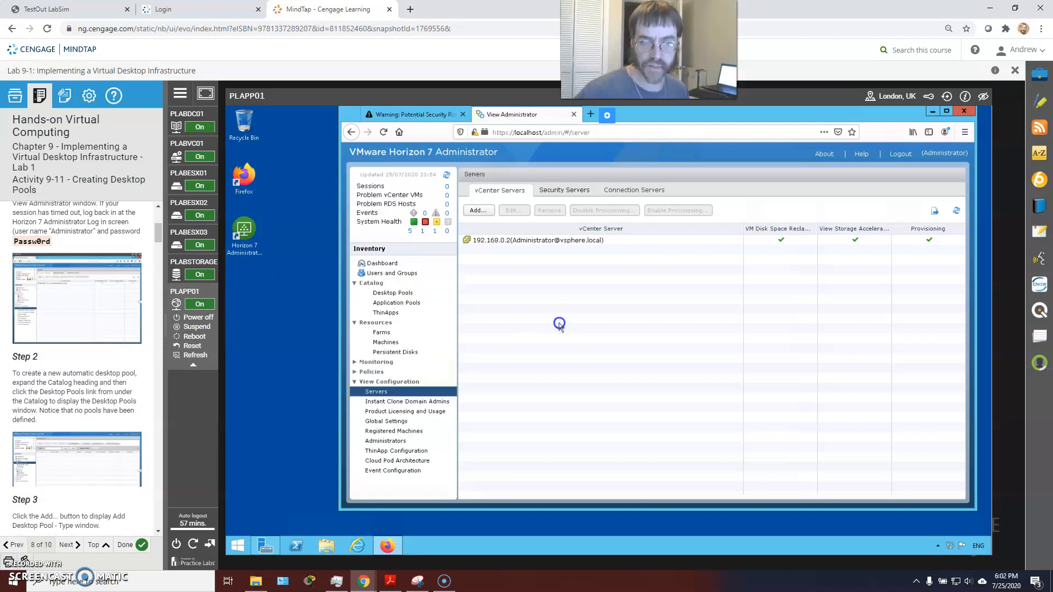
{"action": "left_click", "coordinate": [377, 292]}
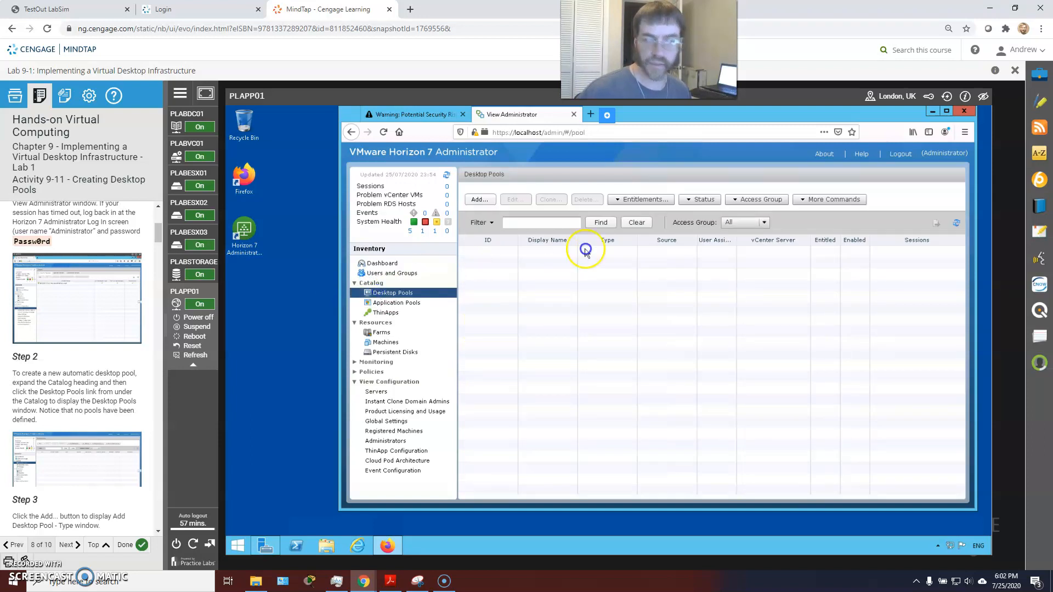
Start a new desktop pool of type Automated Desktop Pool and advance to User Assignment
{"action": "scroll", "coordinate": [115, 390], "scroll_direction": "down", "scroll_amount": 1}
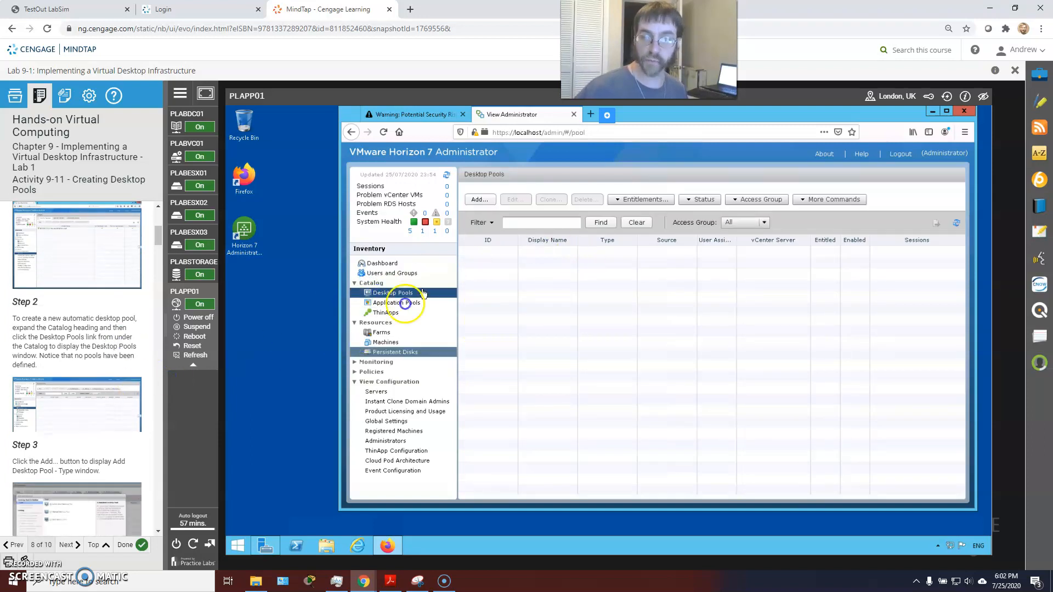
{"action": "left_click", "coordinate": [479, 199]}
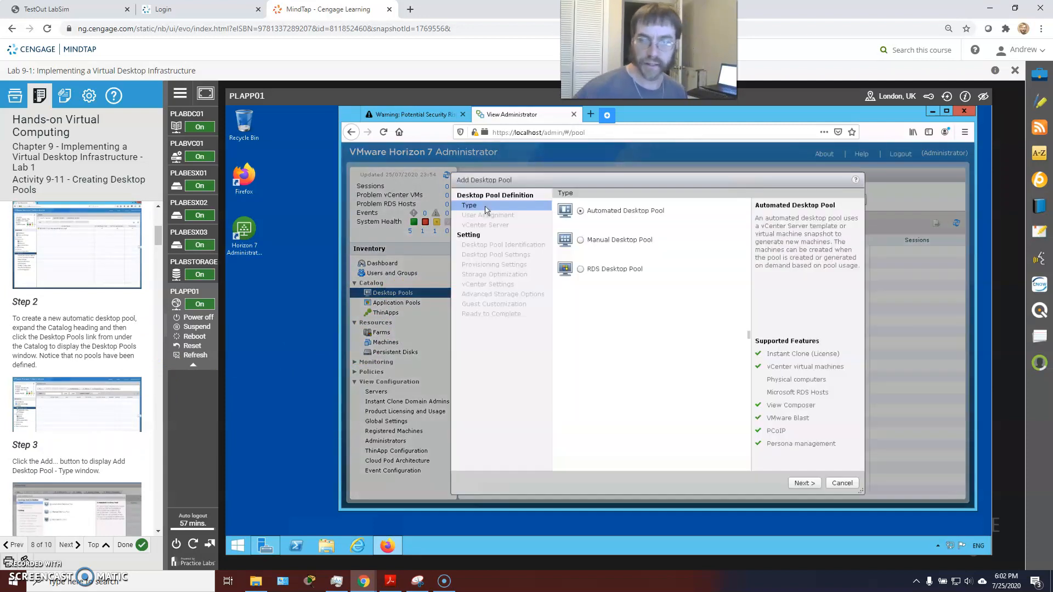
{"action": "left_click", "coordinate": [579, 211]}
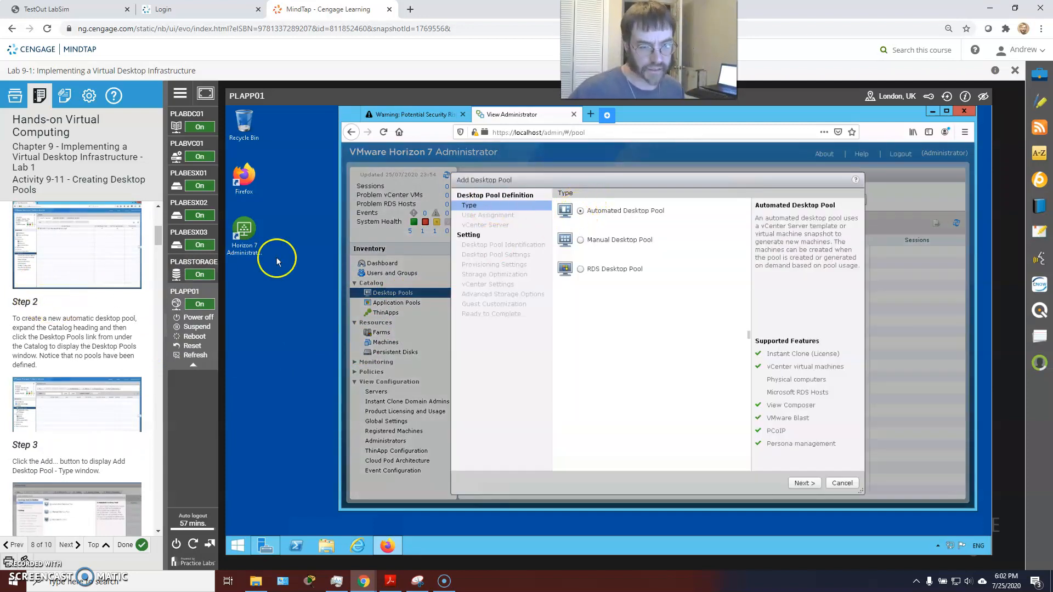
{"action": "scroll", "coordinate": [110, 344], "scroll_direction": "down", "scroll_amount": 1}
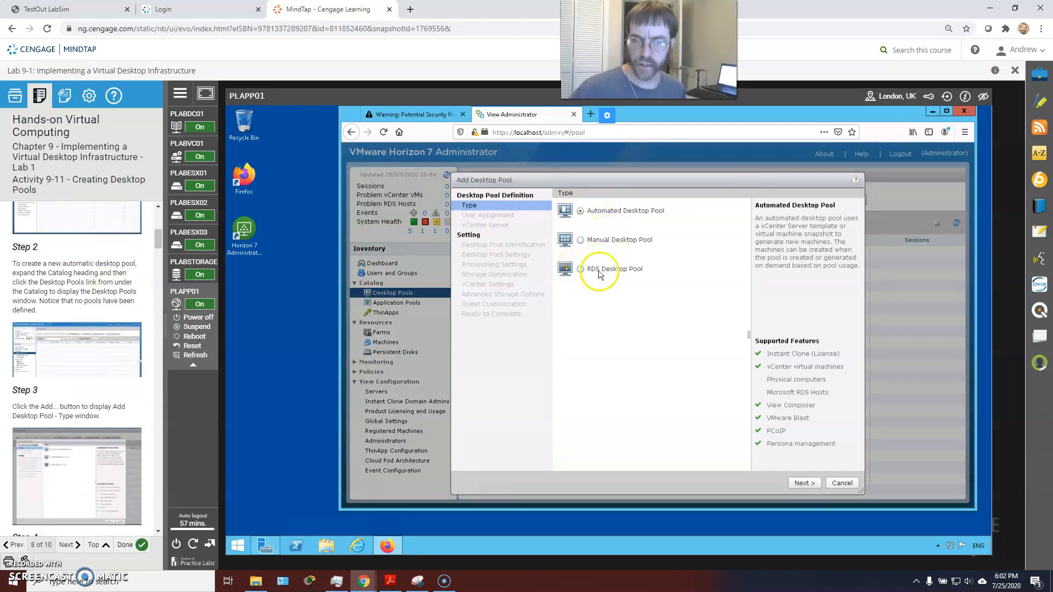
{"action": "scroll", "coordinate": [93, 344], "scroll_direction": "down", "scroll_amount": 2}
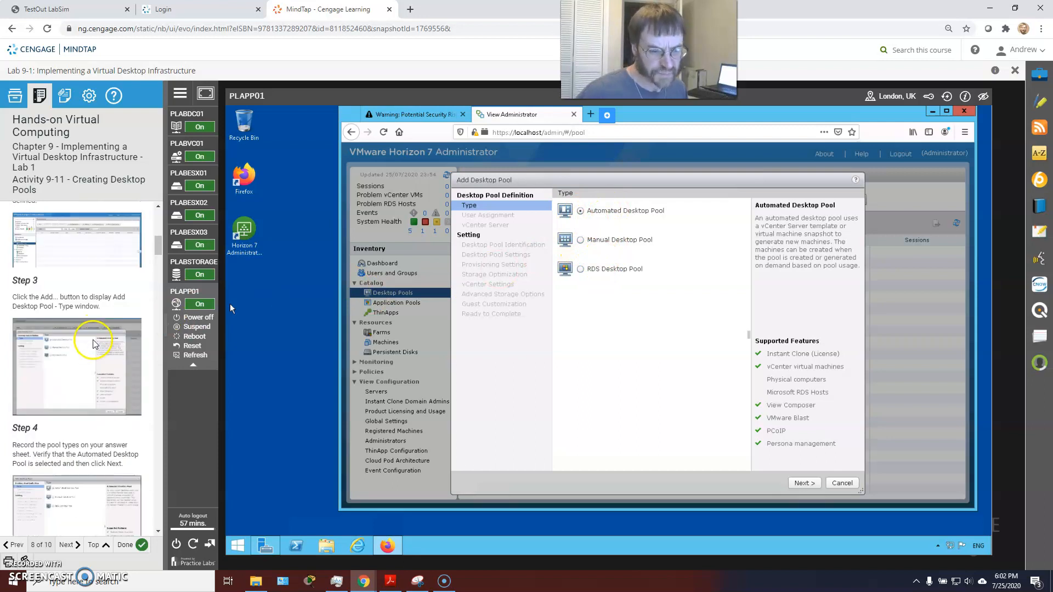
{"action": "scroll", "coordinate": [93, 344], "scroll_direction": "down", "scroll_amount": 2}
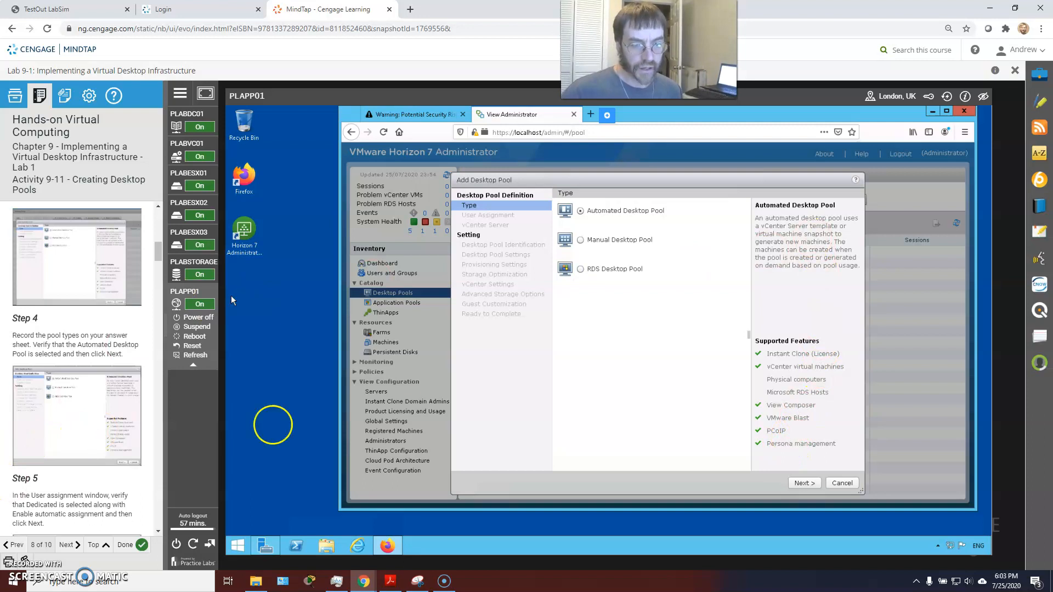
{"action": "left_click", "coordinate": [802, 484]}
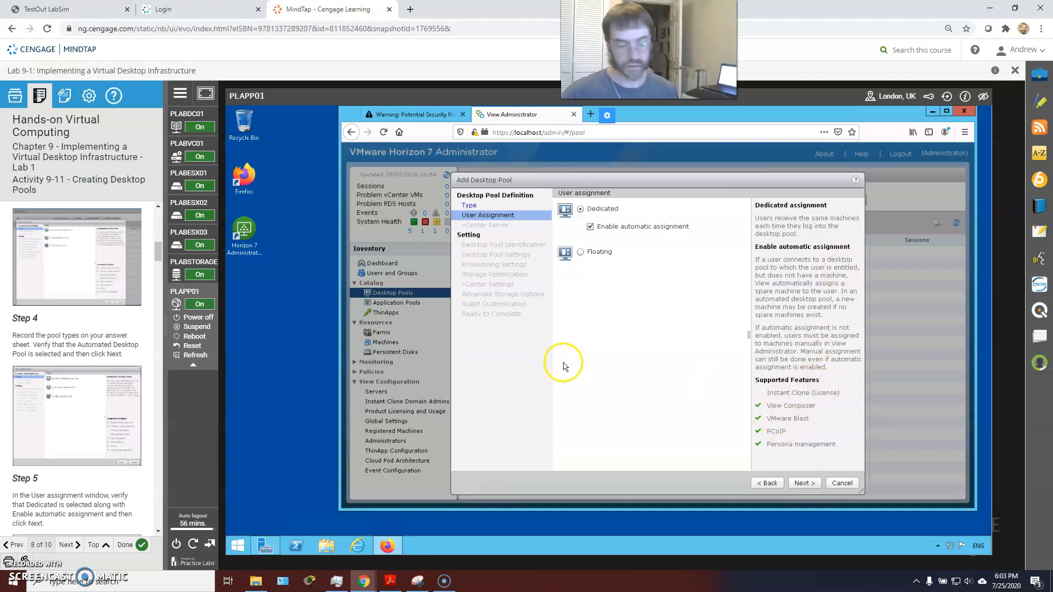
Recheck the Type step, keep Dedicated with automatic assignment, and continue to vCenter Server
{"action": "left_click", "coordinate": [481, 208]}
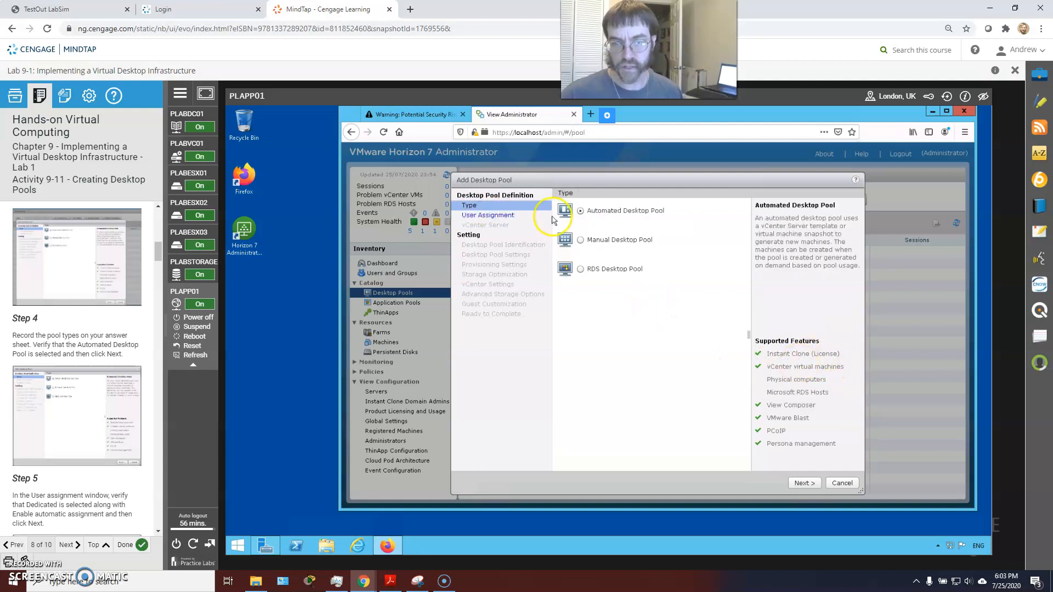
{"action": "left_click", "coordinate": [488, 215]}
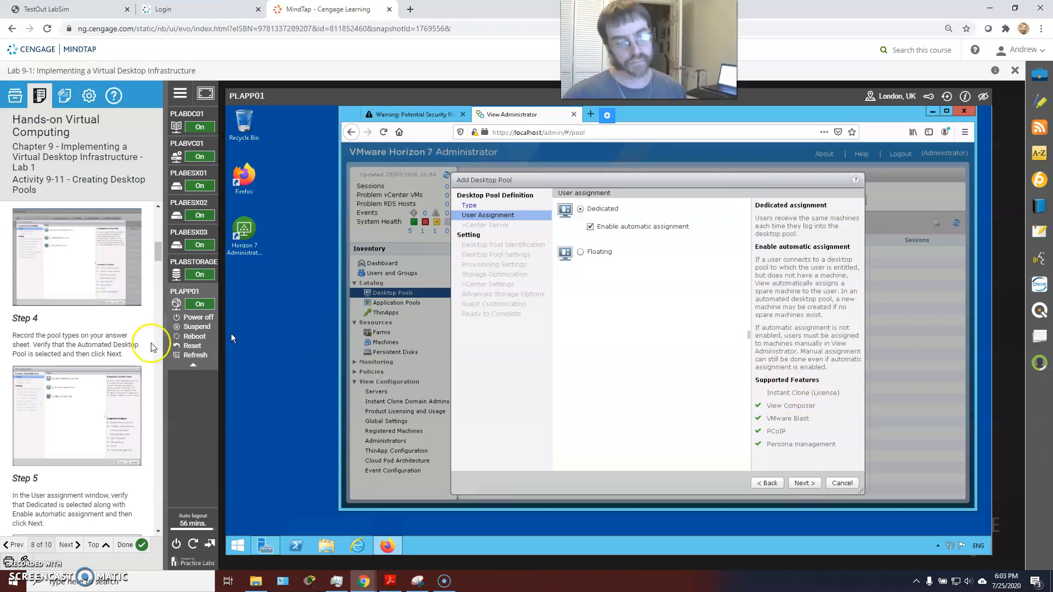
{"action": "scroll", "coordinate": [83, 439], "scroll_direction": "down", "scroll_amount": 1}
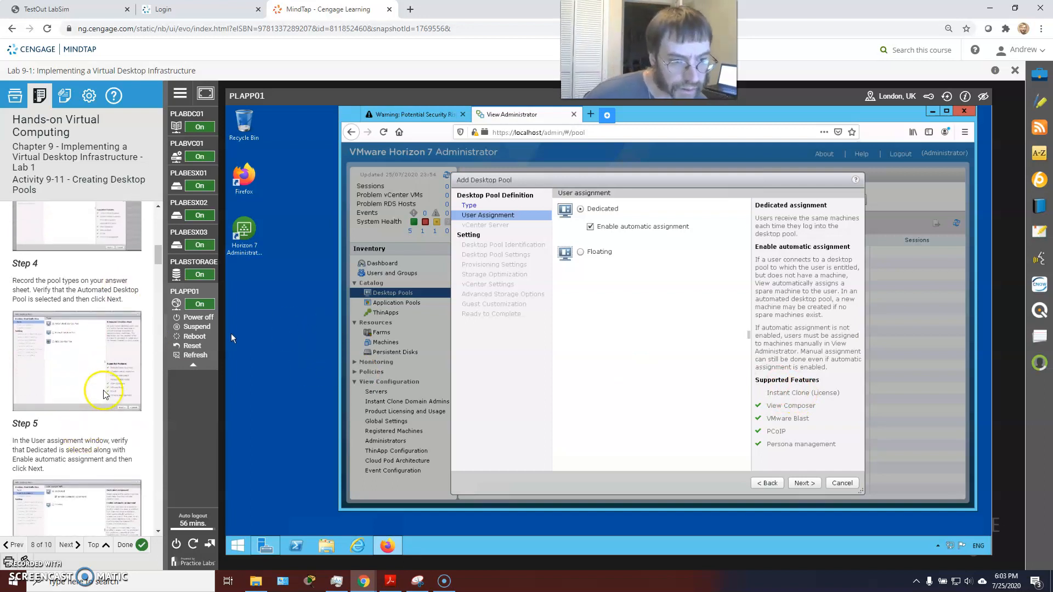
{"action": "scroll", "coordinate": [104, 386], "scroll_direction": "down", "scroll_amount": 1}
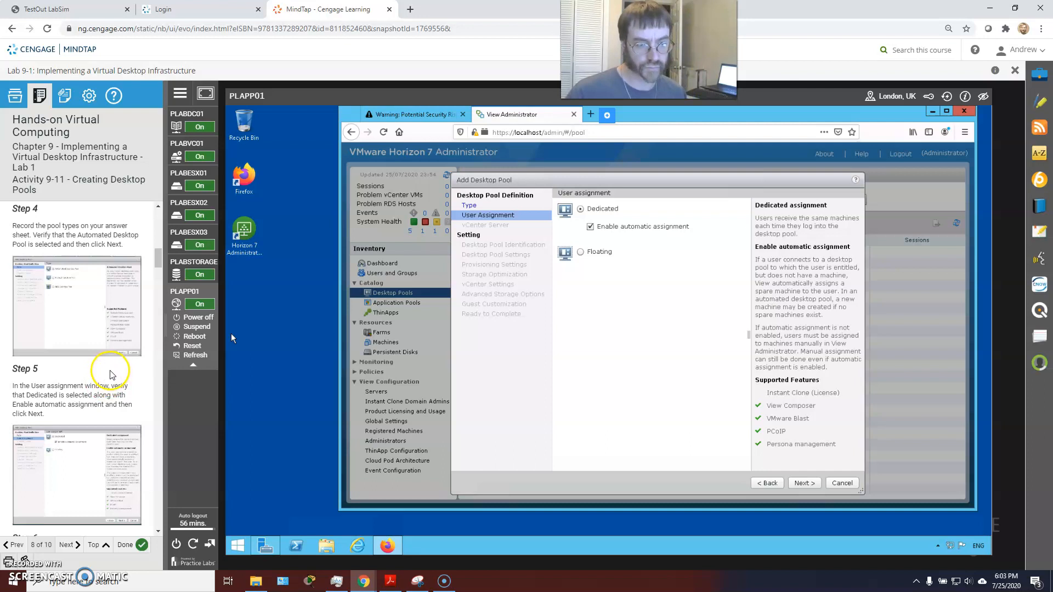
{"action": "scroll", "coordinate": [109, 382], "scroll_direction": "down", "scroll_amount": 2}
{"action": "left_click", "coordinate": [803, 484]}
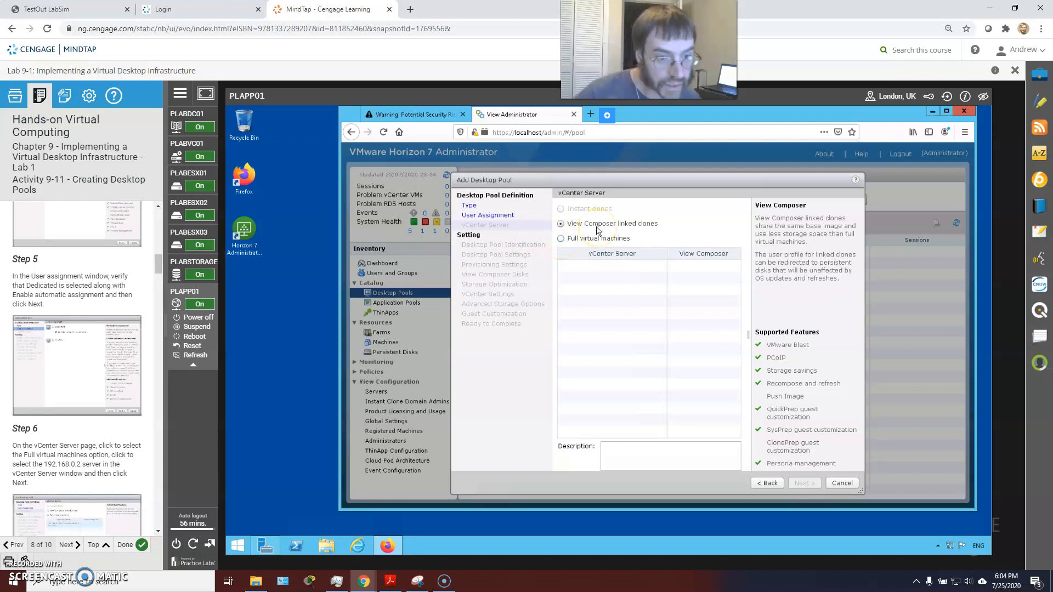
Choose Full virtual machines on vCenter Server 192.168.0.2 and continue to pool identification
{"action": "left_click", "coordinate": [559, 243]}
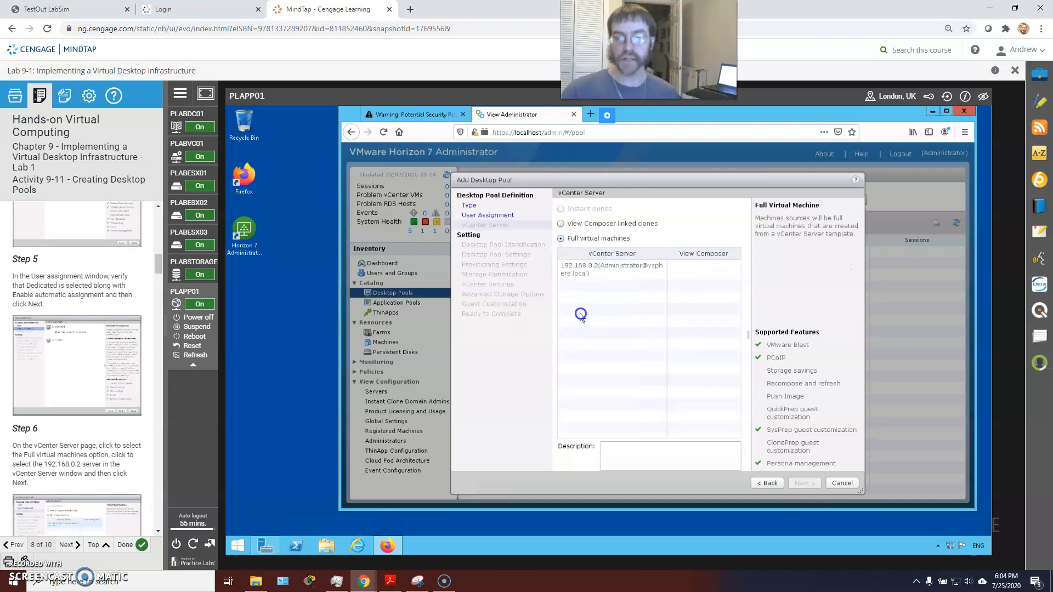
{"action": "left_click", "coordinate": [582, 276]}
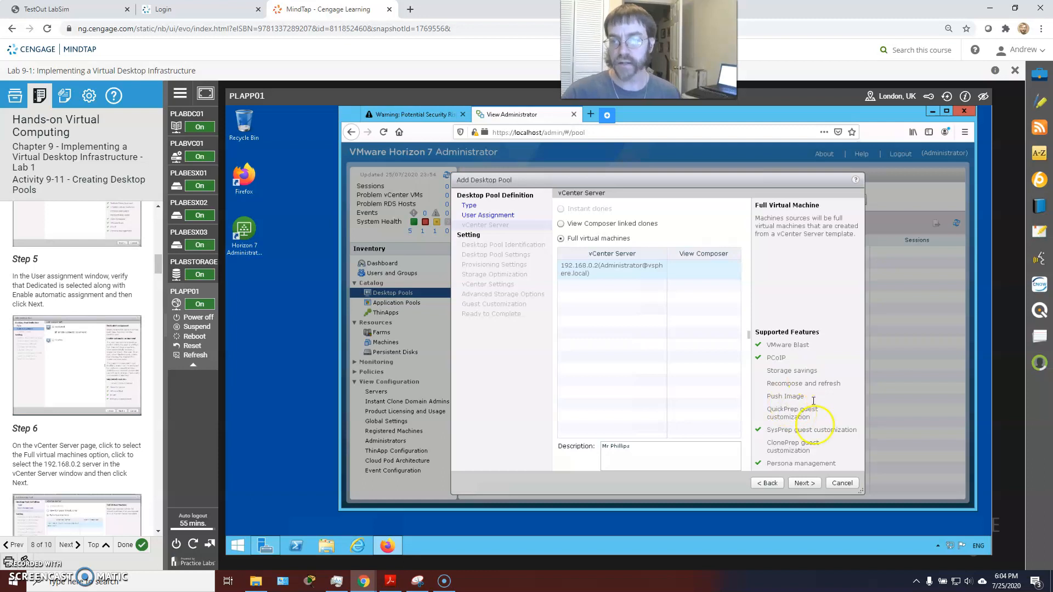
{"action": "left_click", "coordinate": [638, 448]}
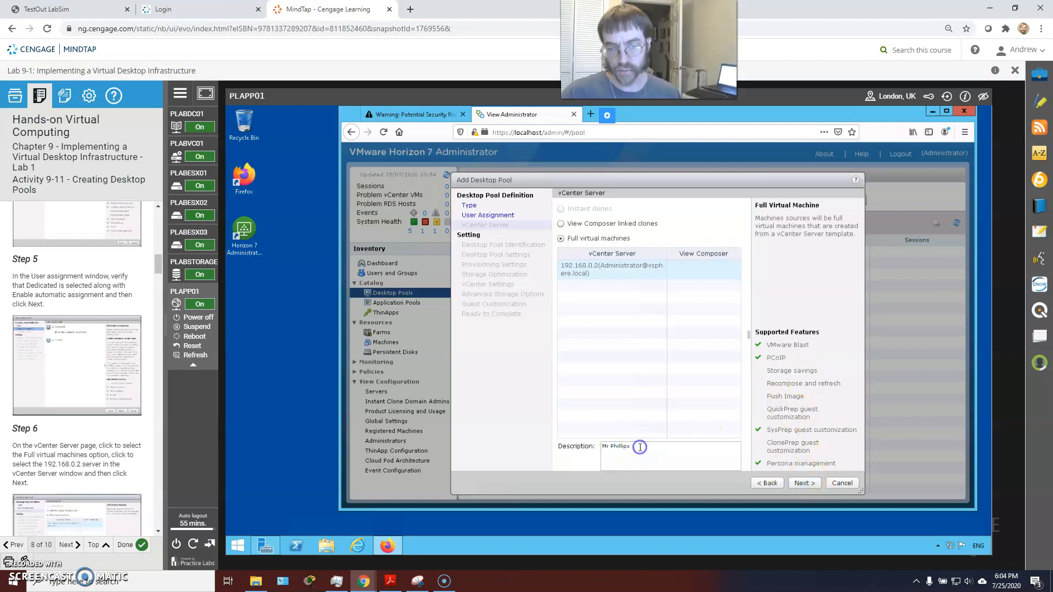
{"action": "left_click", "coordinate": [806, 483]}
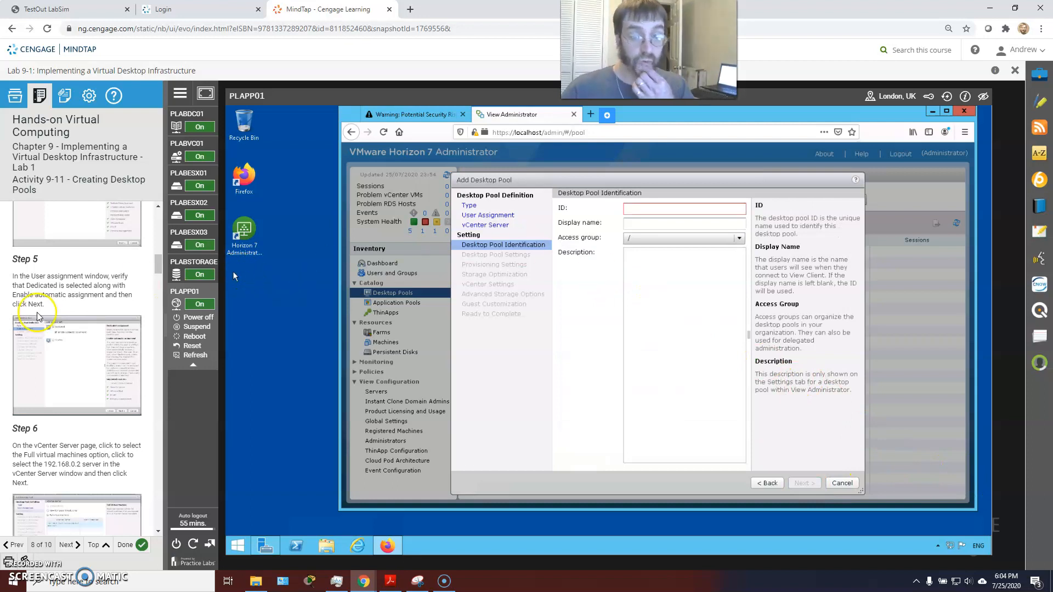
Enter pool ID PLAB-SalesDesktops and display name Sales Desktops, keeping access group /
{"action": "scroll", "coordinate": [28, 282], "scroll_direction": "down", "scroll_amount": 4}
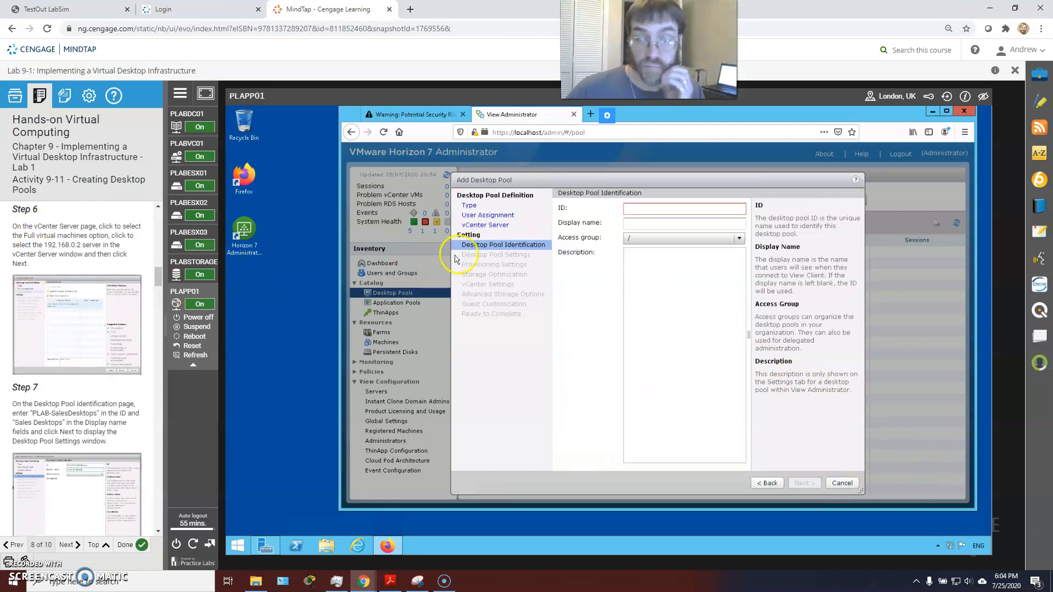
{"action": "left_click", "coordinate": [640, 209]}
{"action": "type", "text": "PLAB-SalesDesktops"}
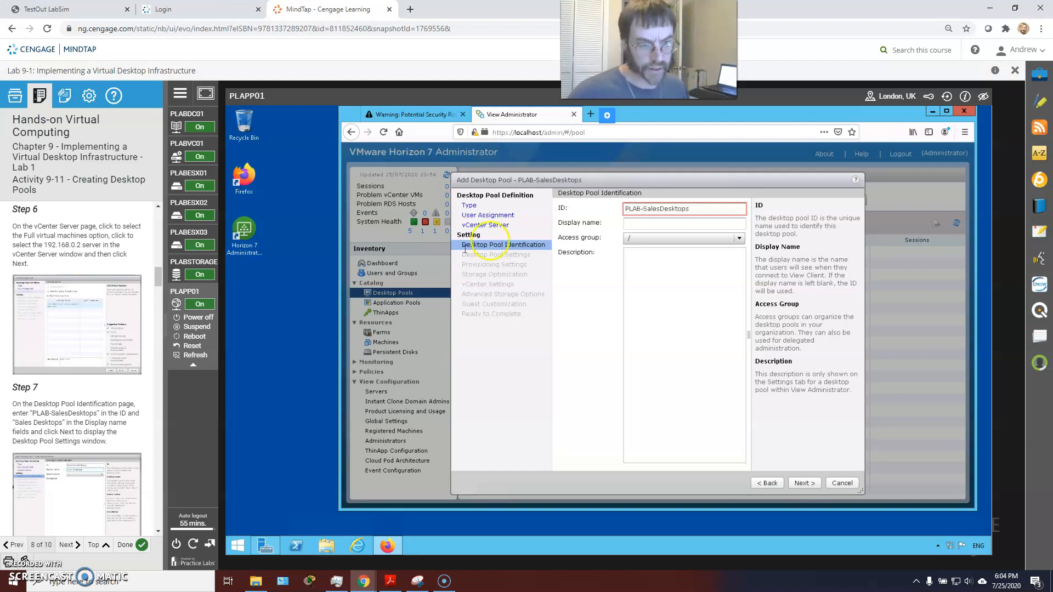
{"action": "left_click", "coordinate": [634, 223]}
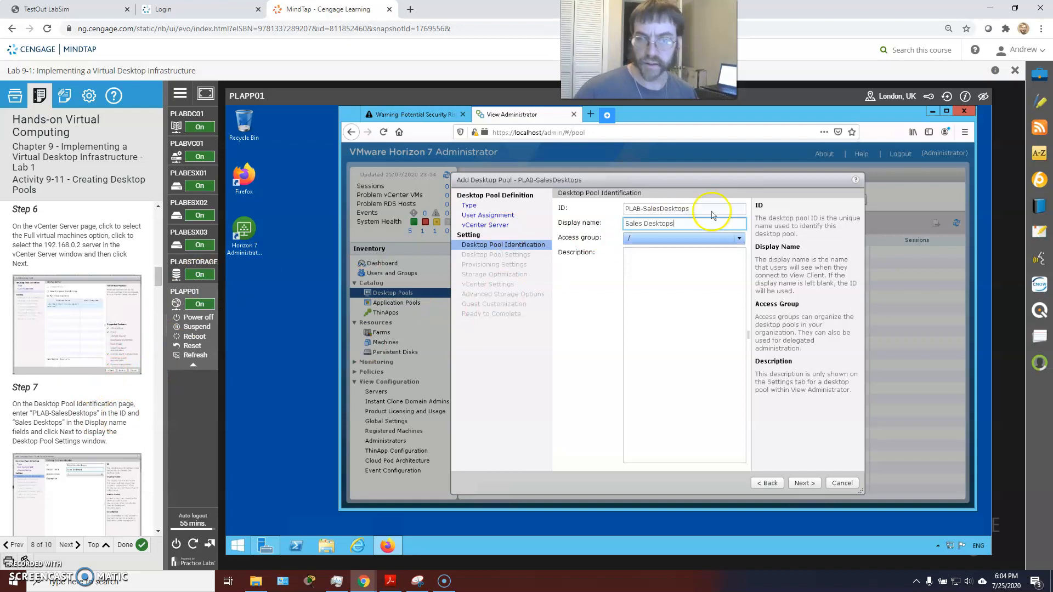
{"action": "left_click", "coordinate": [740, 239]}
{"action": "left_click", "coordinate": [774, 220]}
{"action": "left_click", "coordinate": [695, 287]}
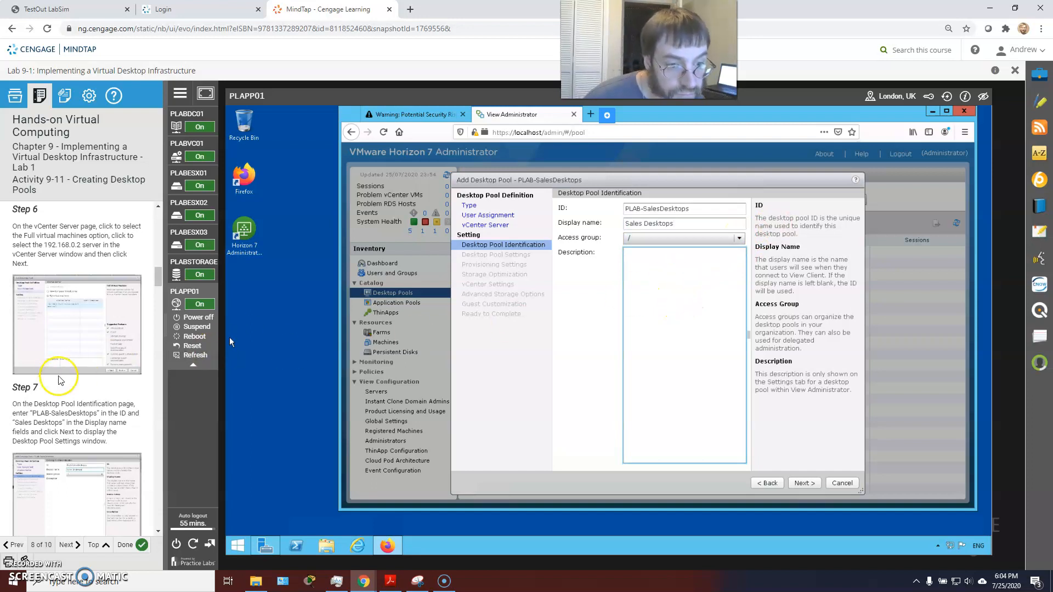
{"action": "scroll", "coordinate": [59, 369], "scroll_direction": "down", "scroll_amount": 1}
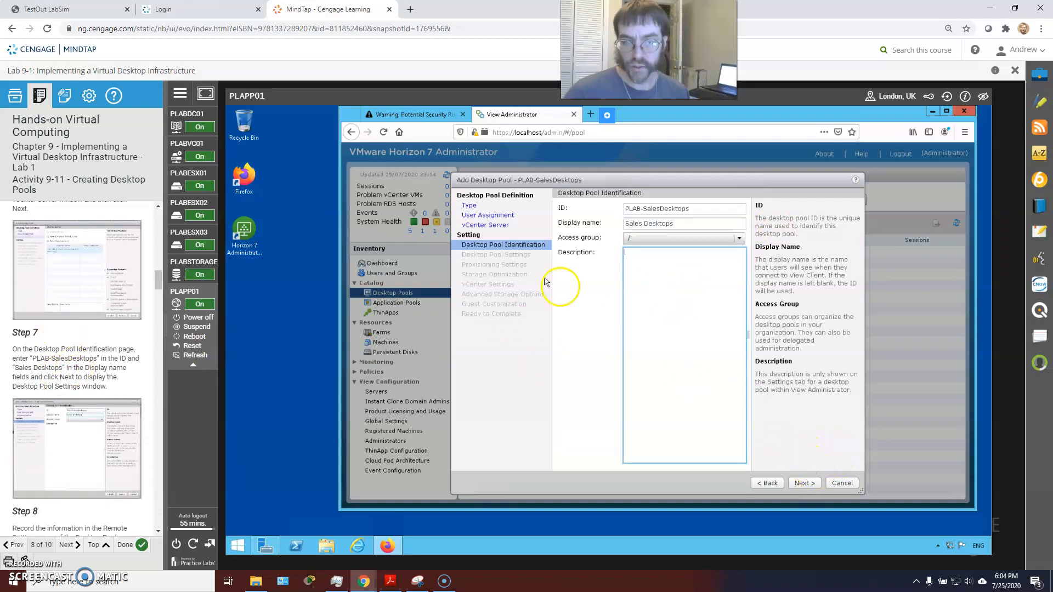
On the Desktop Pool Settings page, enable HTML Access for the pool
{"action": "left_click", "coordinate": [802, 485]}
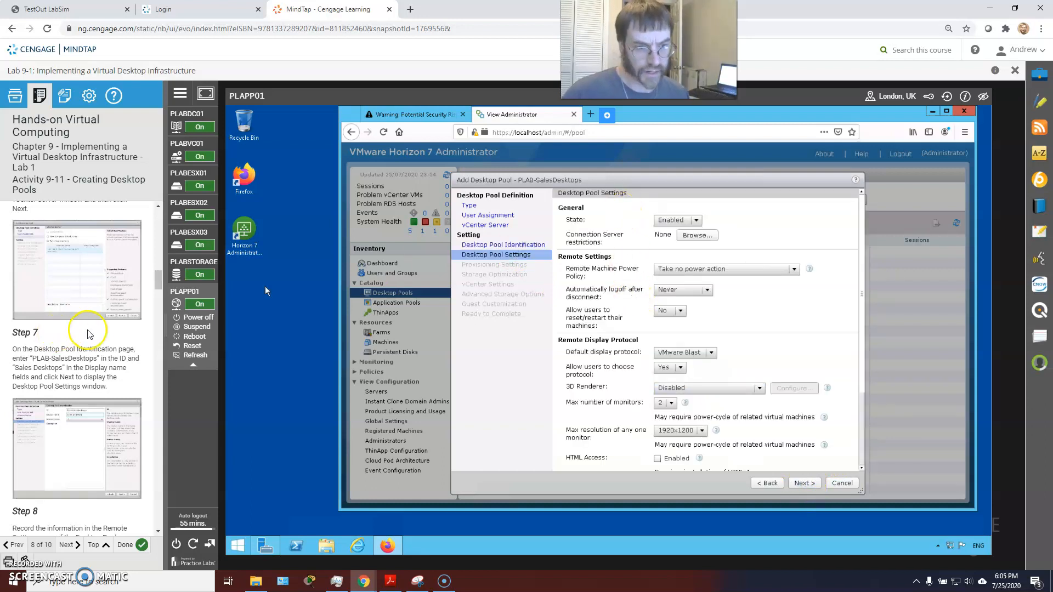
{"action": "scroll", "coordinate": [95, 325], "scroll_direction": "down", "scroll_amount": 1}
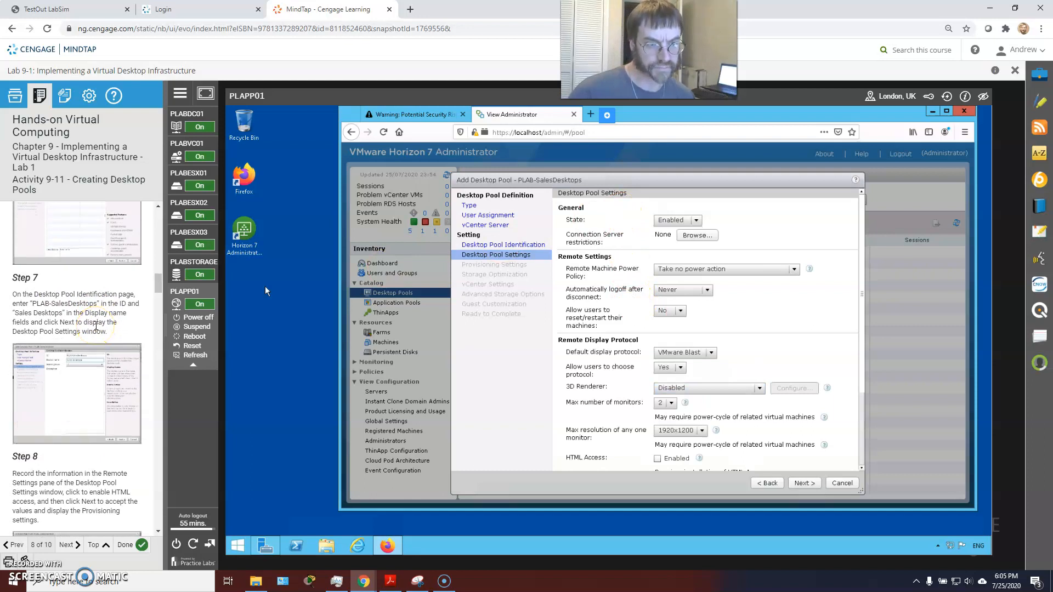
{"action": "scroll", "coordinate": [90, 337], "scroll_direction": "down", "scroll_amount": 1}
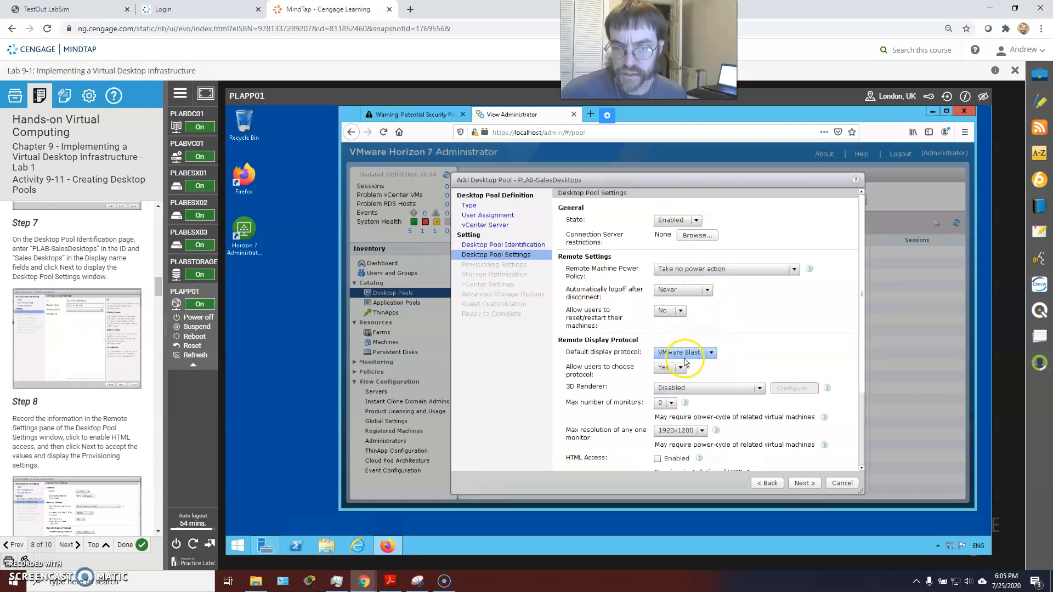
{"action": "left_click", "coordinate": [658, 460]}
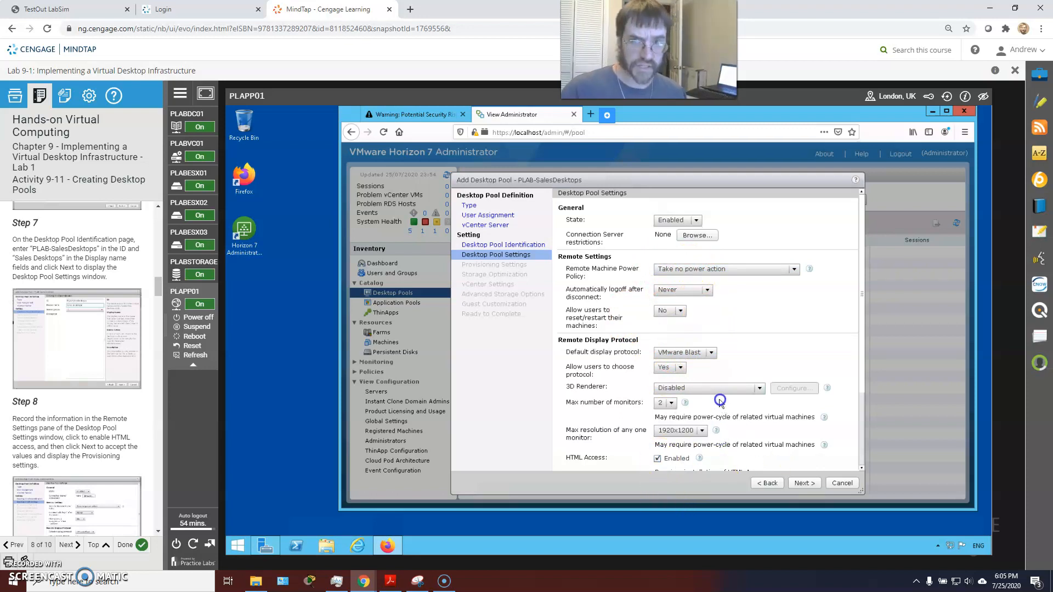
Keep VMware Blast as the default display protocol
{"action": "scroll", "coordinate": [88, 380], "scroll_direction": "down", "scroll_amount": 1}
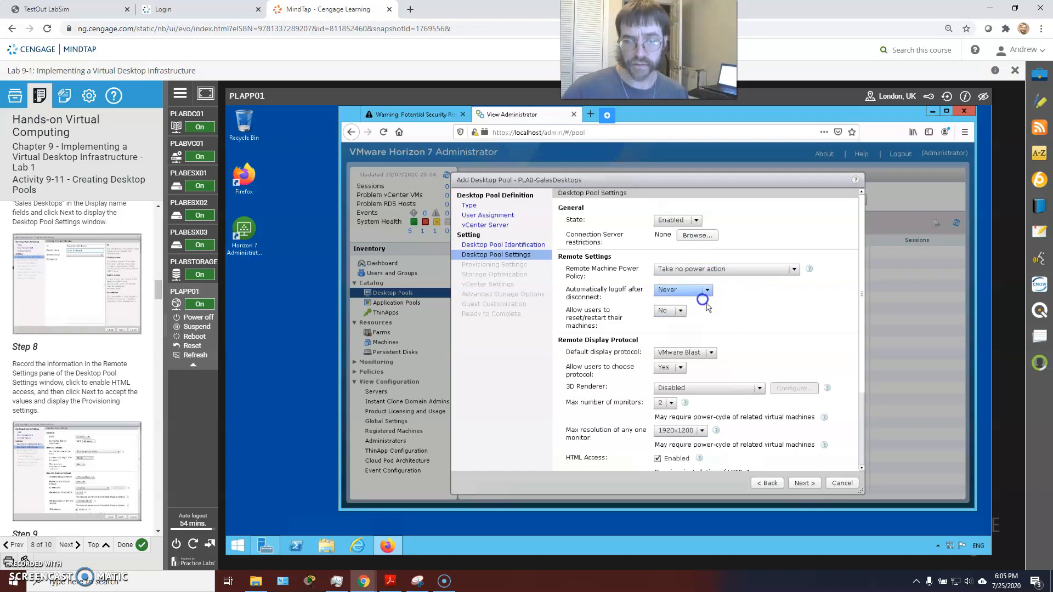
{"action": "scroll", "coordinate": [698, 295], "scroll_direction": "down", "scroll_amount": 1}
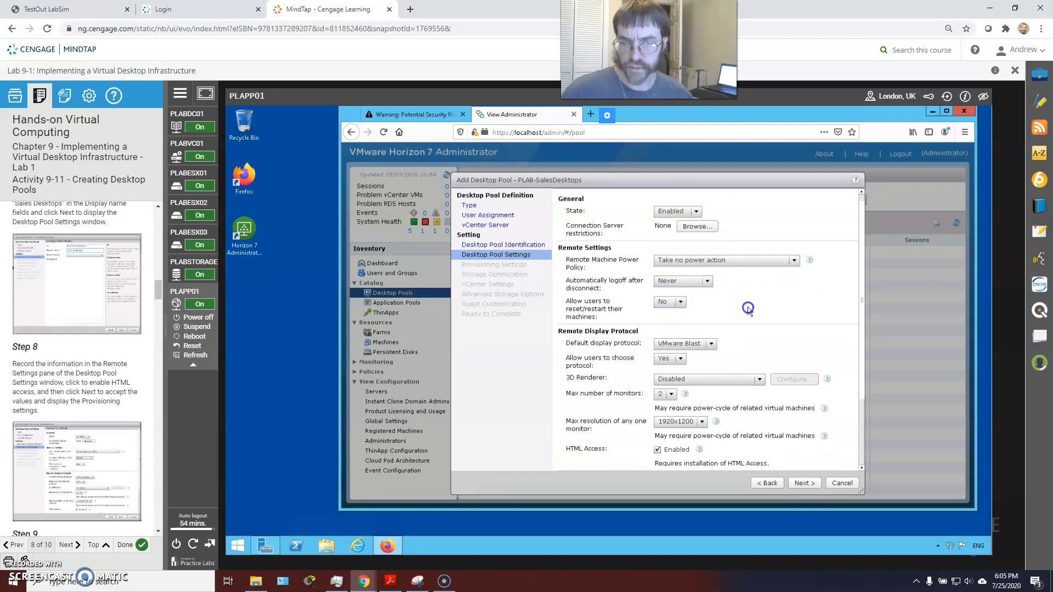
{"action": "scroll", "coordinate": [749, 306], "scroll_direction": "down", "scroll_amount": 1}
{"action": "scroll", "coordinate": [752, 305], "scroll_direction": "up", "scroll_amount": 2}
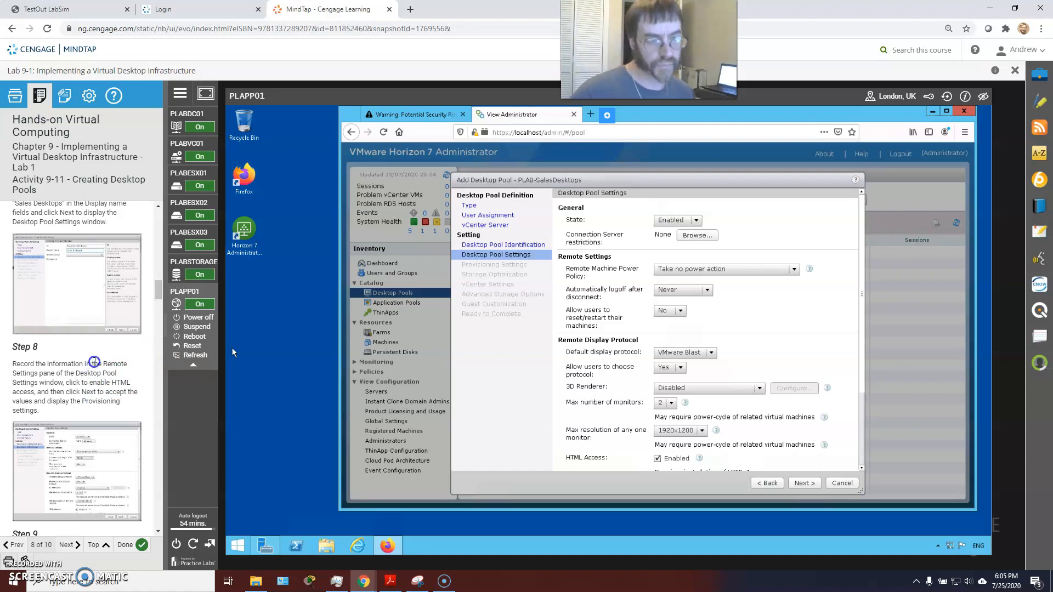
{"action": "scroll", "coordinate": [94, 360], "scroll_direction": "down", "scroll_amount": 1}
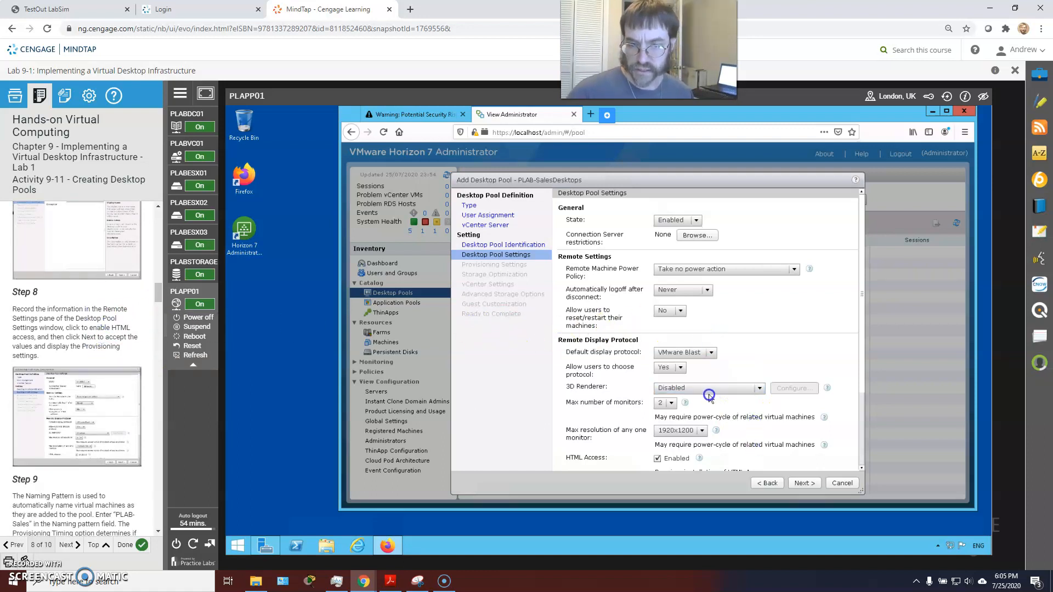
{"action": "scroll", "coordinate": [713, 384], "scroll_direction": "down", "scroll_amount": 1}
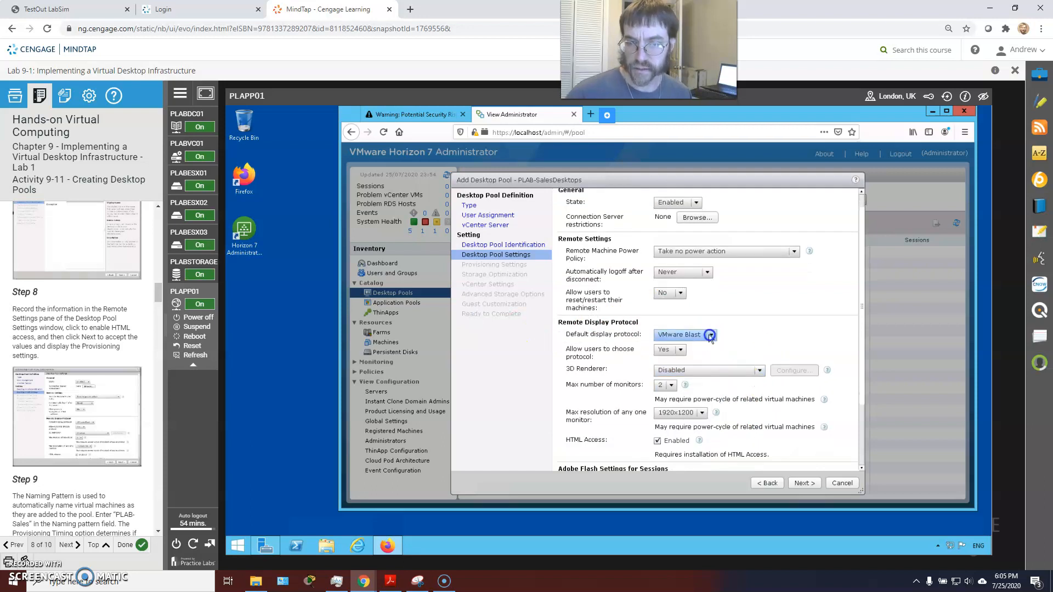
{"action": "left_click", "coordinate": [710, 335]}
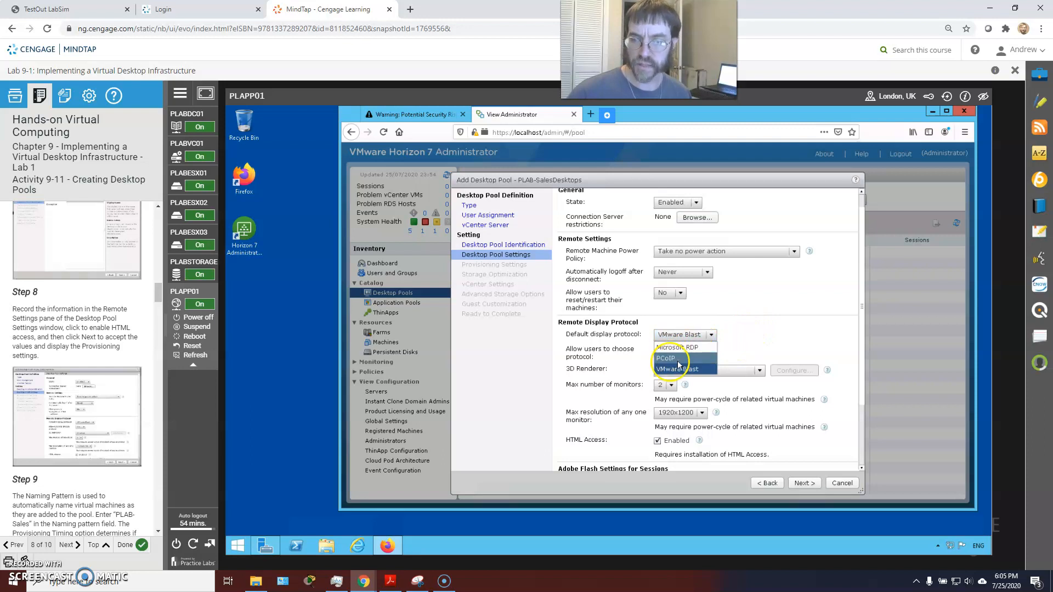
{"action": "left_click", "coordinate": [778, 345]}
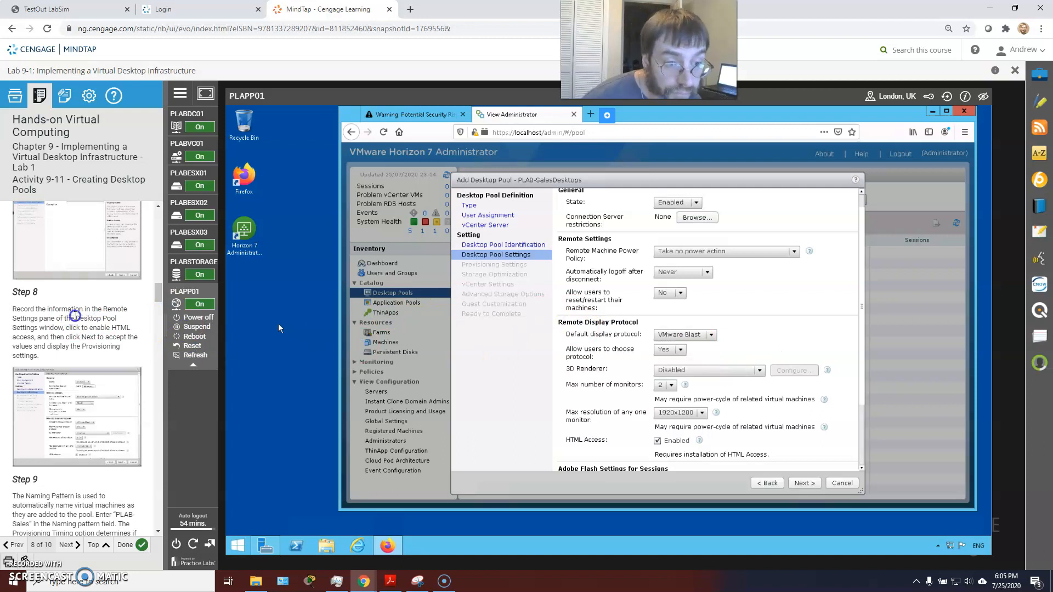
Review the remaining pool settings and continue to Provisioning Settings
{"action": "scroll", "coordinate": [603, 319], "scroll_direction": "down", "scroll_amount": 1}
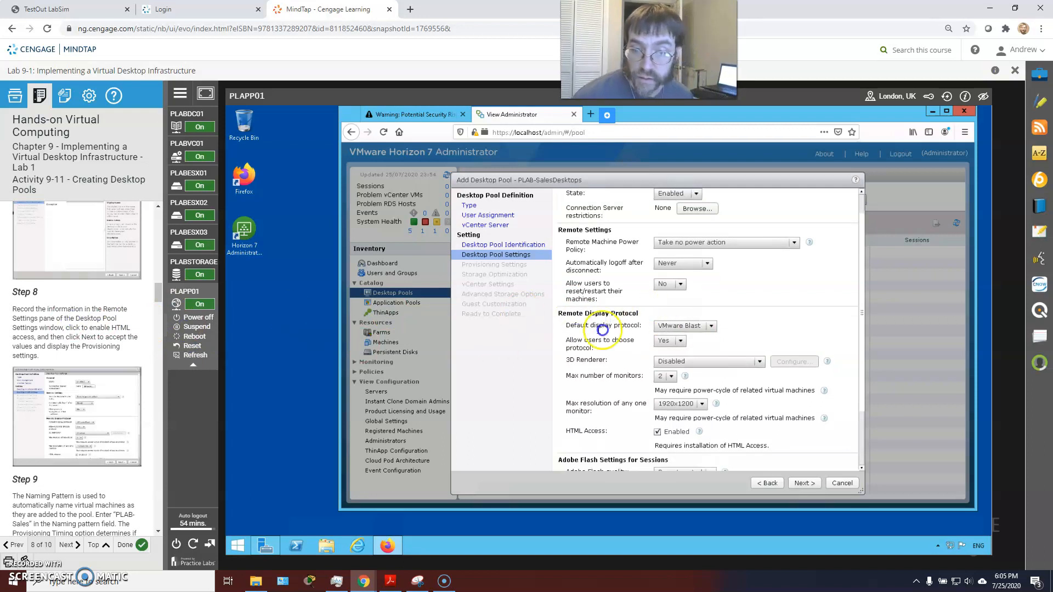
{"action": "scroll", "coordinate": [638, 328], "scroll_direction": "down", "scroll_amount": 3}
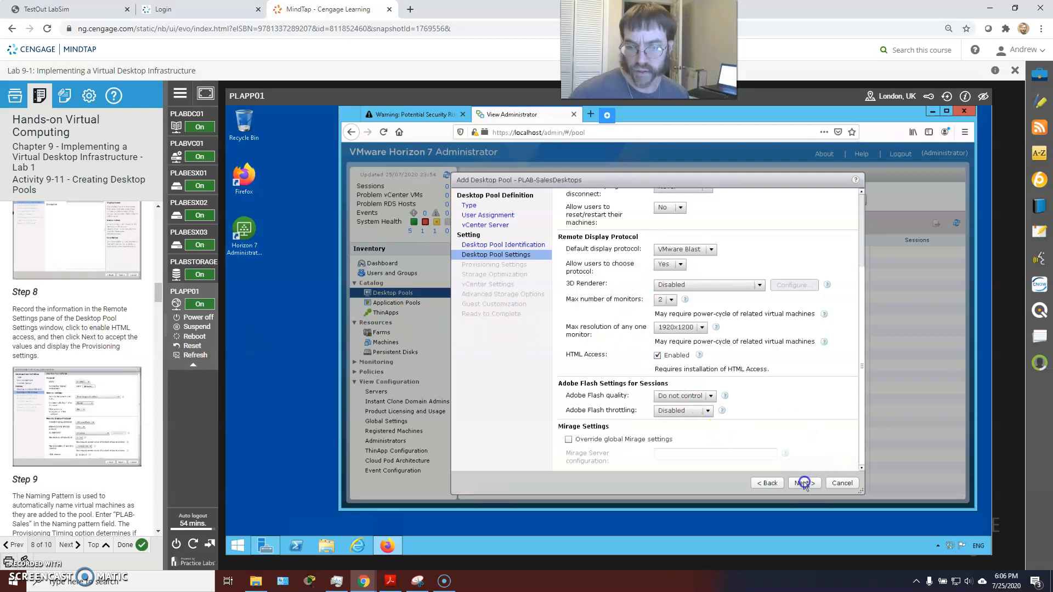
{"action": "scroll", "coordinate": [774, 382], "scroll_direction": "up", "scroll_amount": 3}
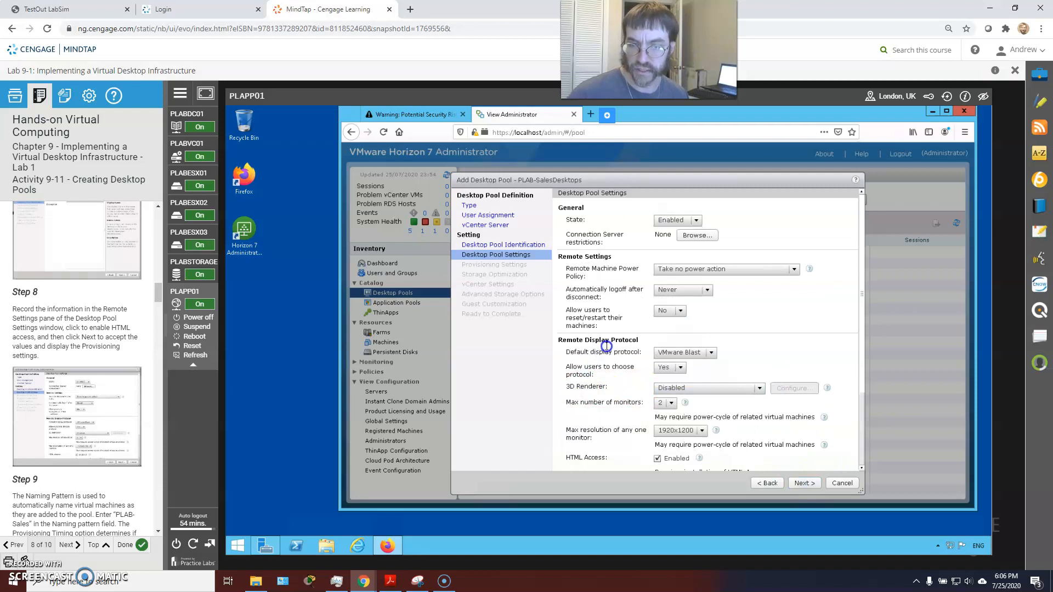
{"action": "scroll", "coordinate": [603, 346], "scroll_direction": "down", "scroll_amount": 1}
{"action": "scroll", "coordinate": [603, 346], "scroll_direction": "up", "scroll_amount": 1}
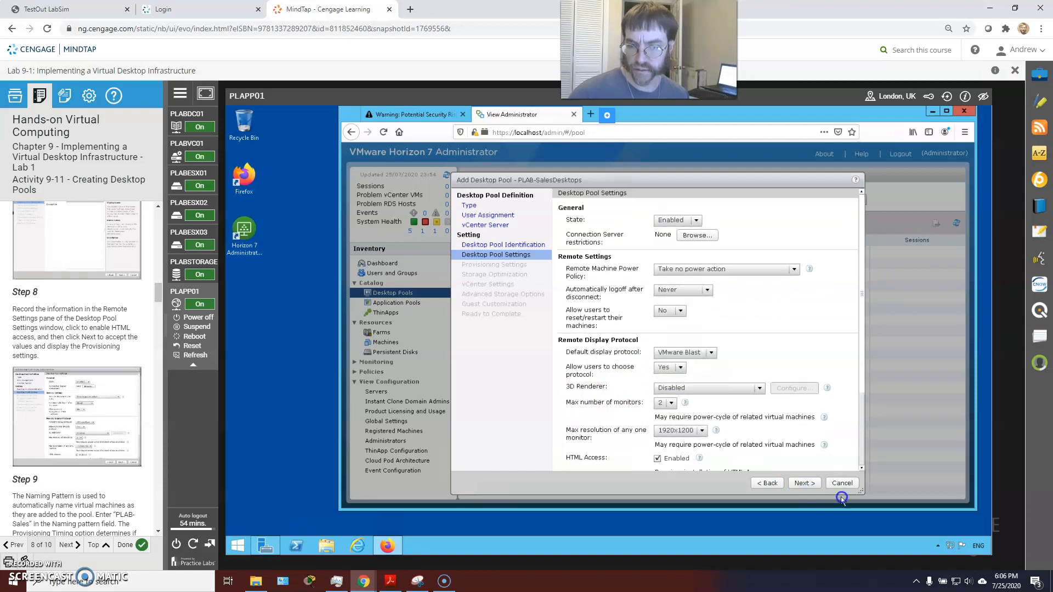
{"action": "scroll", "coordinate": [790, 466], "scroll_direction": "down", "scroll_amount": 1}
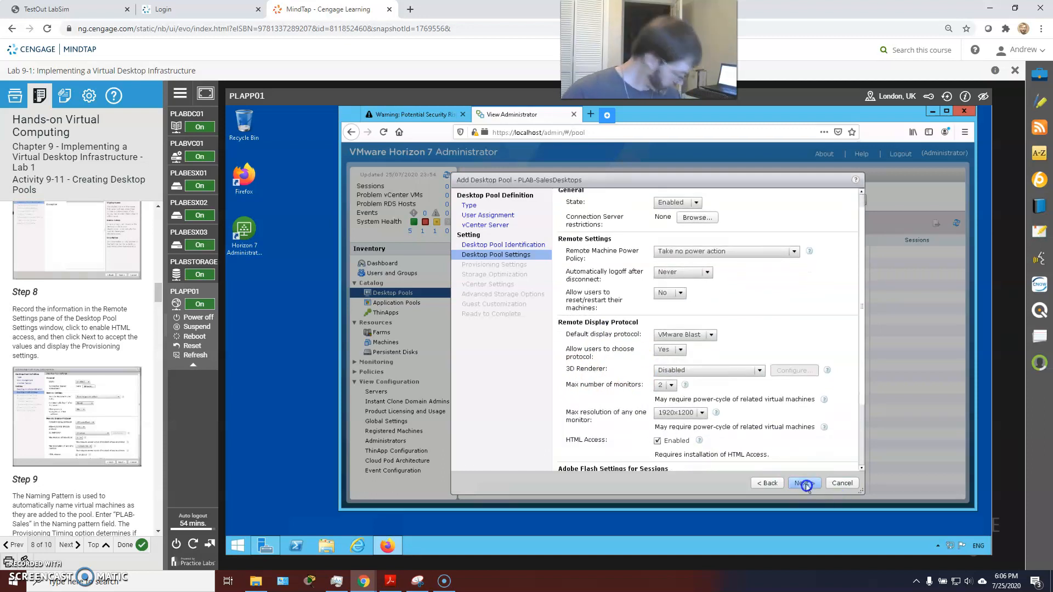
{"action": "left_click", "coordinate": [804, 485]}
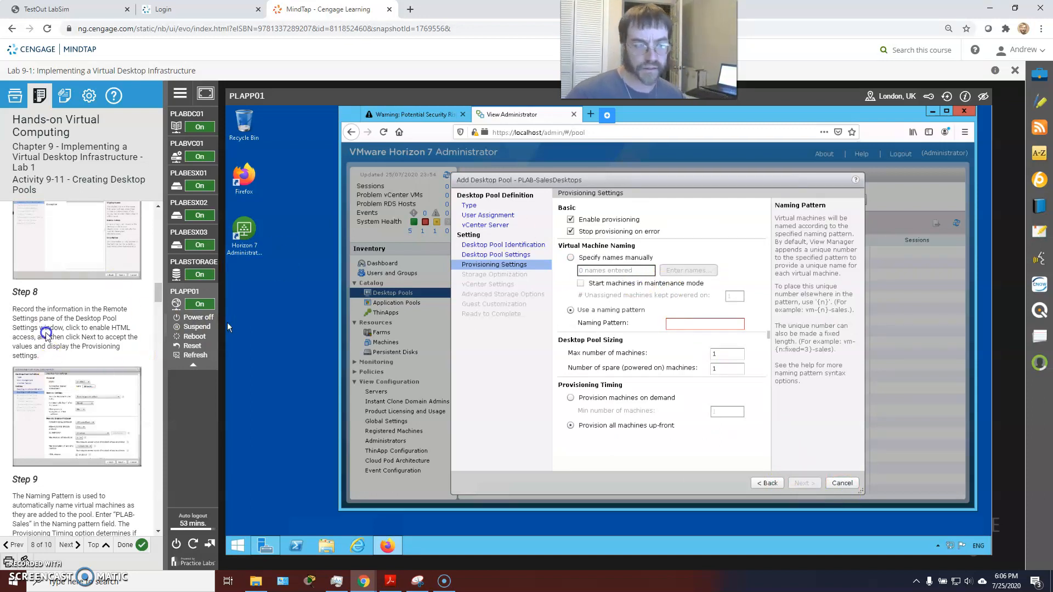
Enter PLAB-Sales as the VM naming pattern, leaving all machines provisioned up-front
{"action": "scroll", "coordinate": [99, 340], "scroll_direction": "down", "scroll_amount": 1}
{"action": "scroll", "coordinate": [100, 339], "scroll_direction": "down", "scroll_amount": 1}
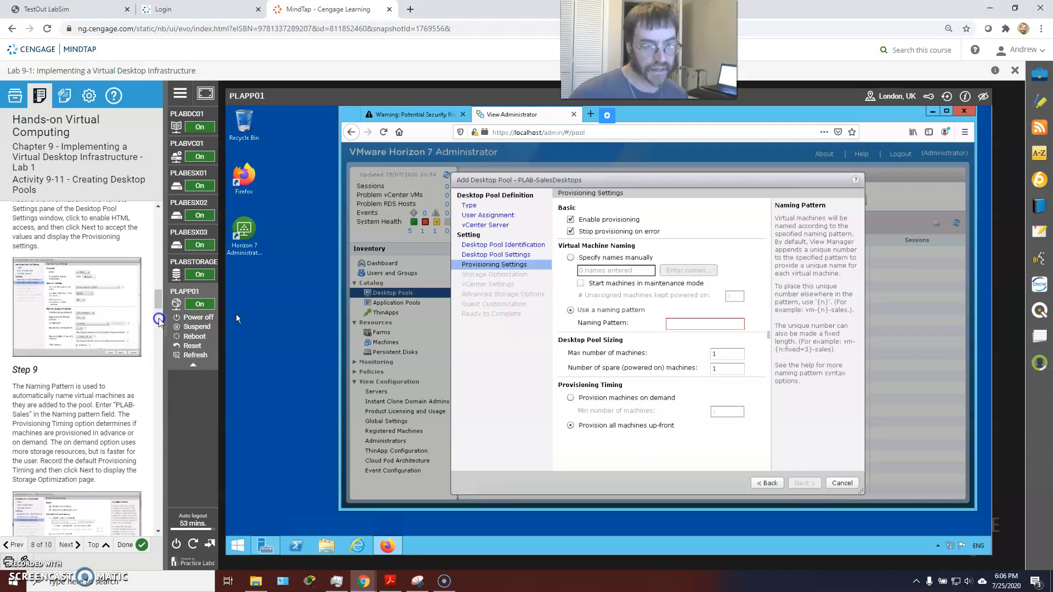
{"action": "left_click", "coordinate": [685, 324]}
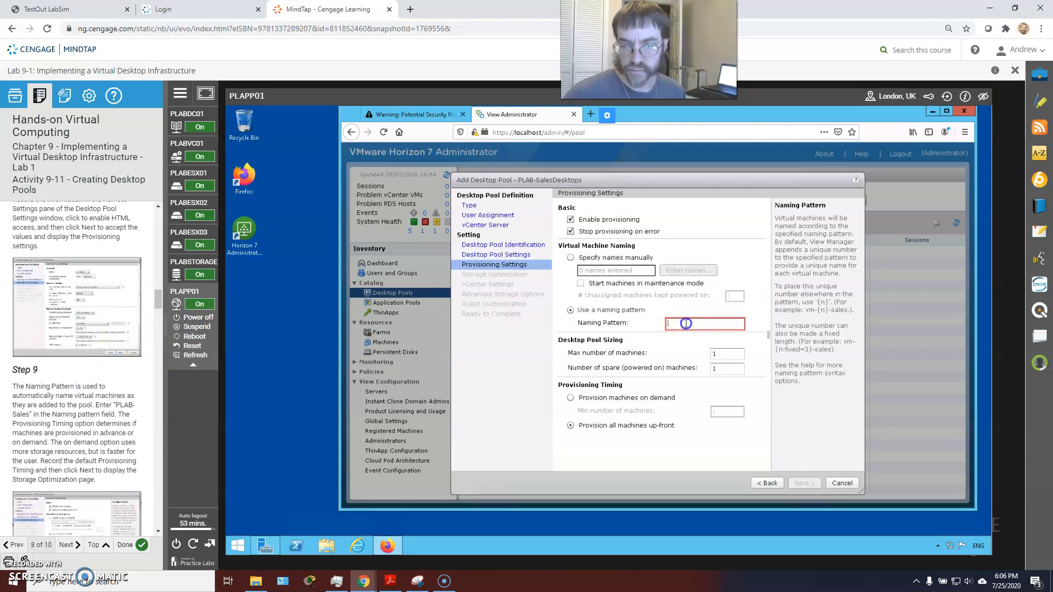
{"action": "type", "text": "PLAB-Sales"}
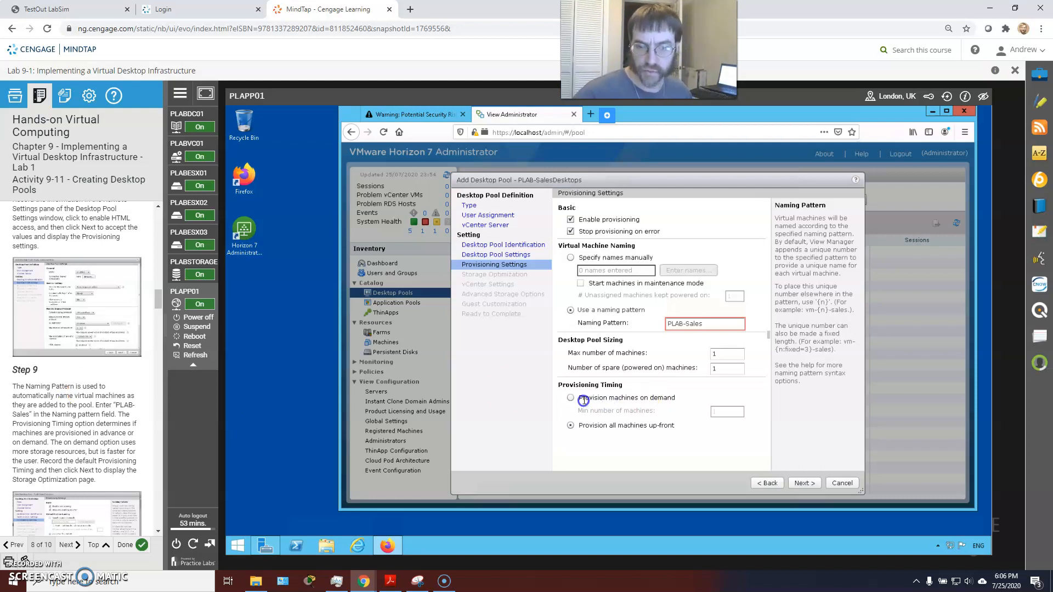
{"action": "left_click", "coordinate": [538, 419]}
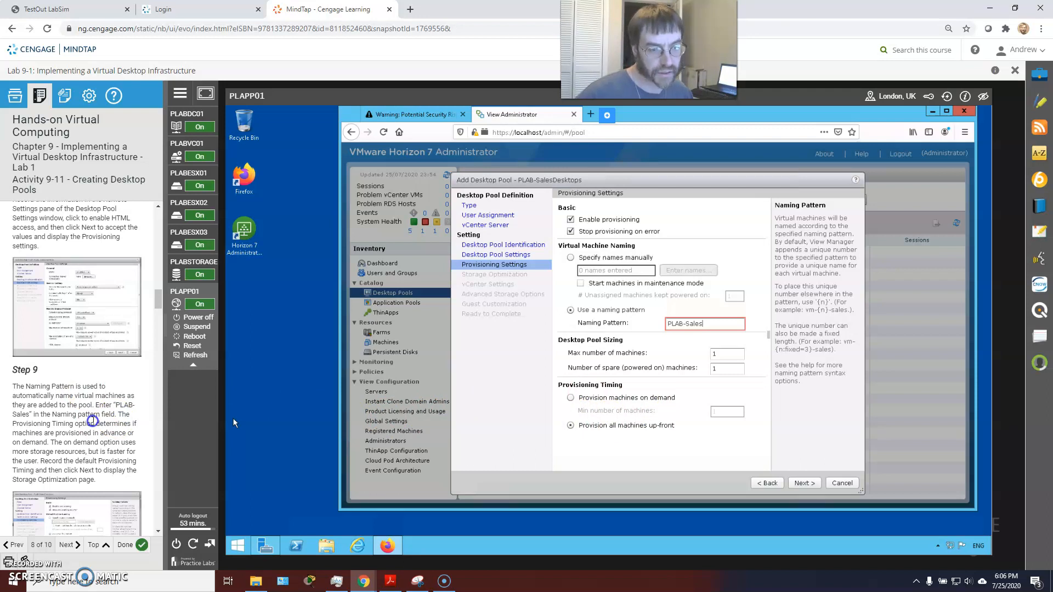
{"action": "scroll", "coordinate": [92, 415], "scroll_direction": "down", "scroll_amount": 1}
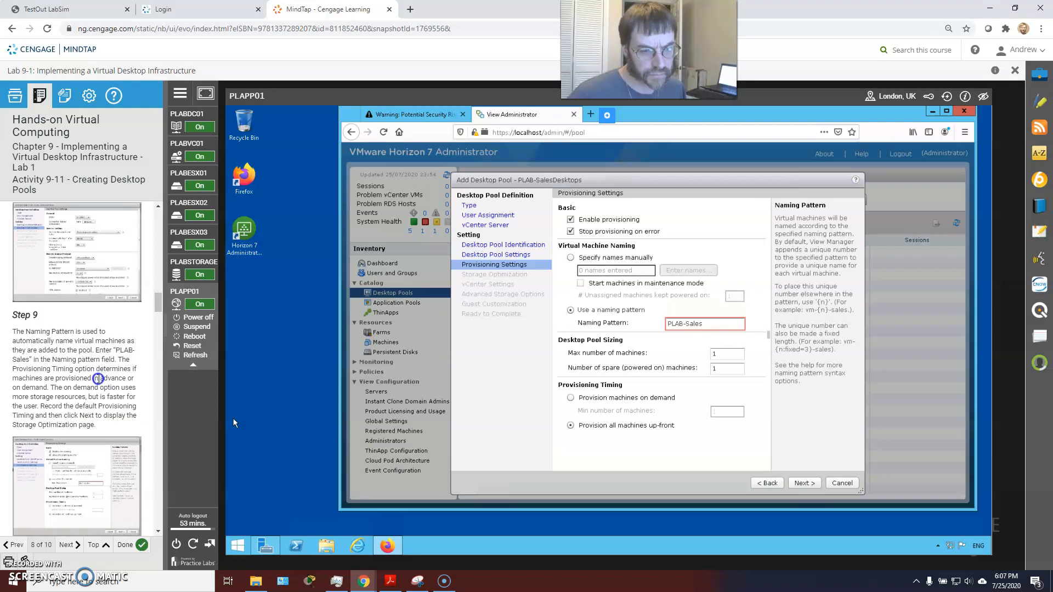
{"action": "scroll", "coordinate": [98, 382], "scroll_direction": "down", "scroll_amount": 3}
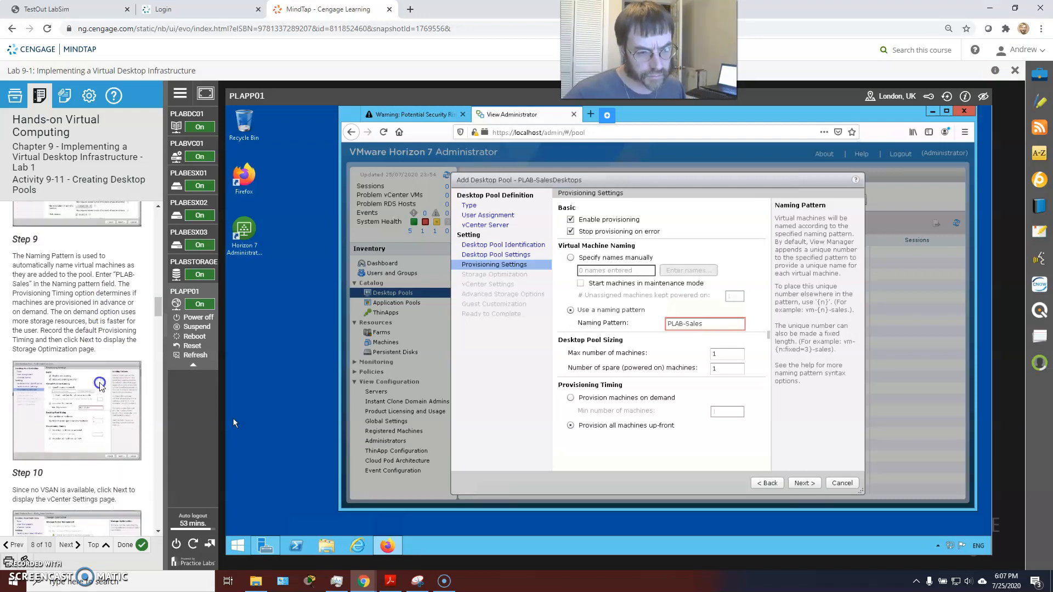
Advance to vCenter Settings and set the pool template to PLAB-SalesT
{"action": "left_click", "coordinate": [805, 483]}
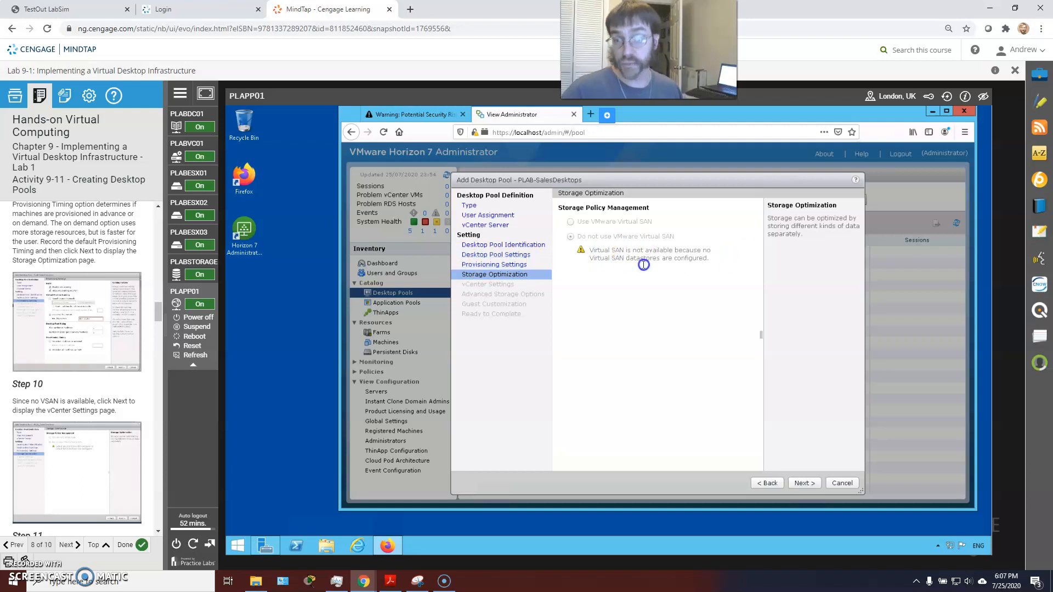
{"action": "left_click", "coordinate": [804, 484]}
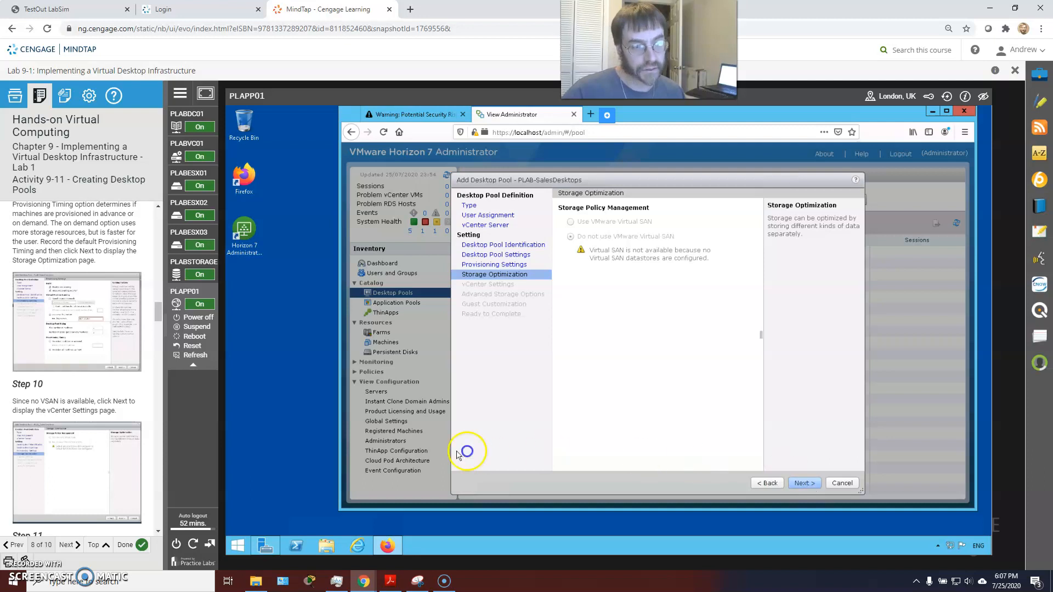
{"action": "scroll", "coordinate": [95, 382], "scroll_direction": "down", "scroll_amount": 3}
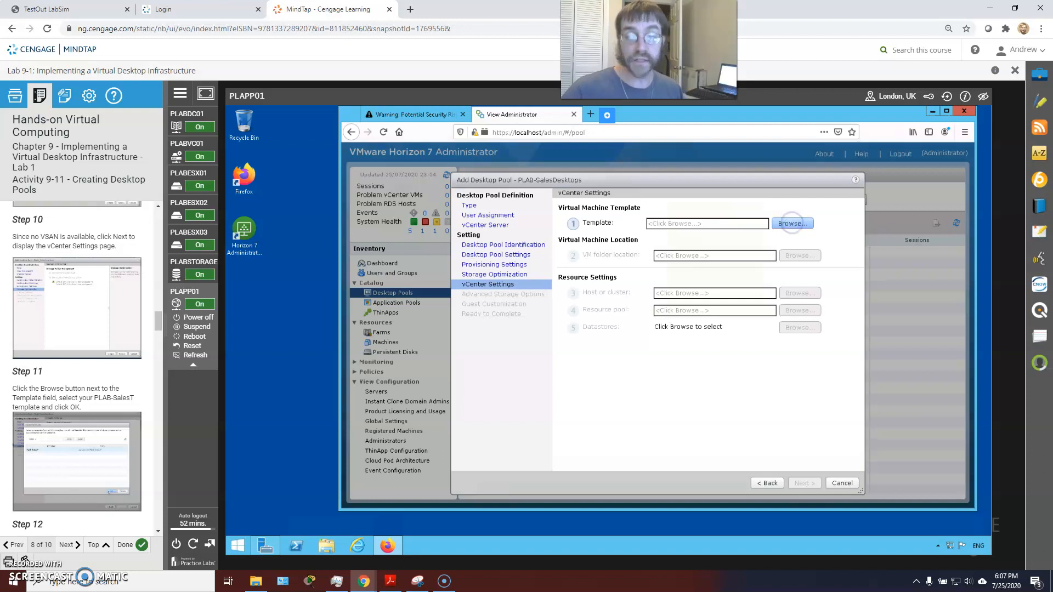
{"action": "left_click", "coordinate": [791, 223]}
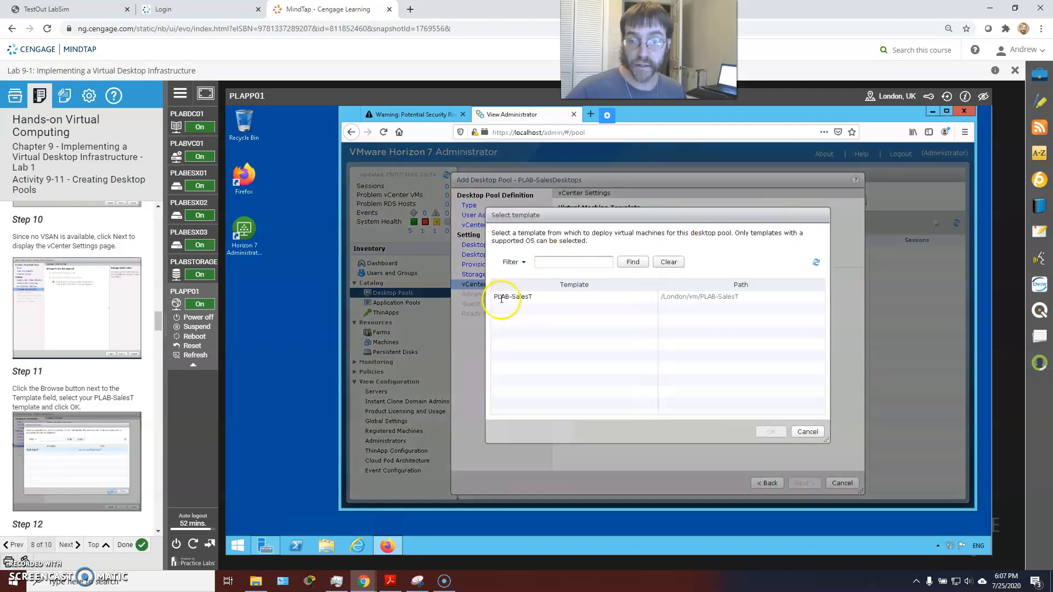
{"action": "left_click", "coordinate": [502, 297]}
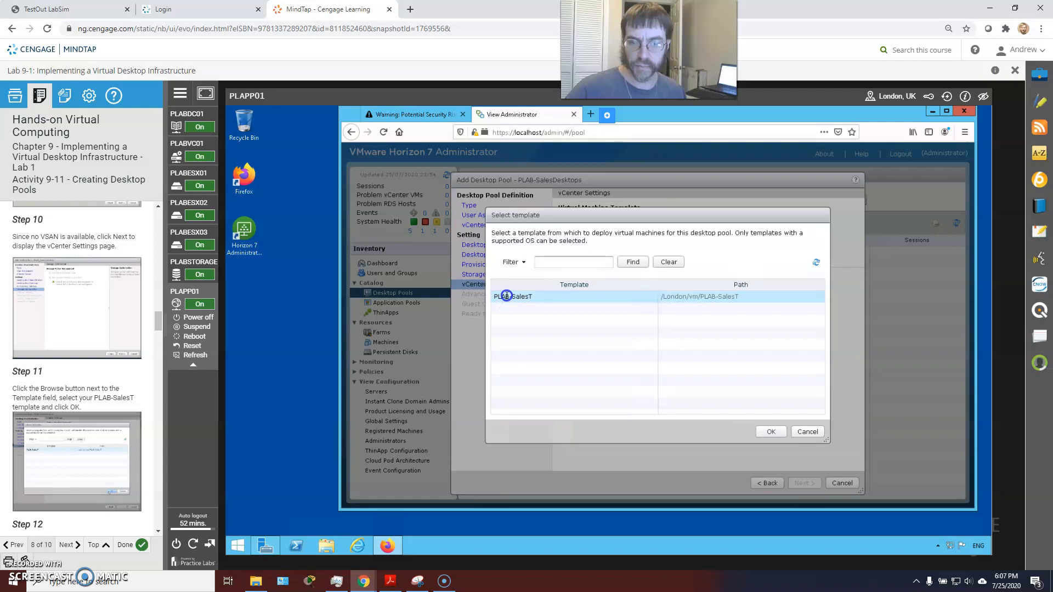
{"action": "left_click", "coordinate": [769, 432]}
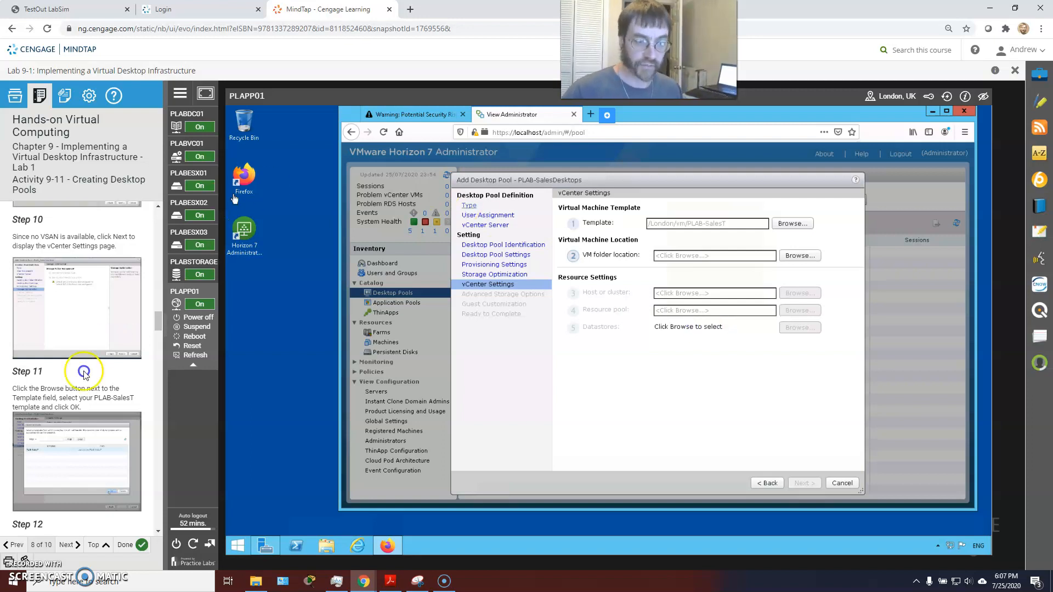
Set the VM folder location to the London folder (/London/vm)
{"action": "scroll", "coordinate": [85, 365], "scroll_direction": "down", "scroll_amount": 3}
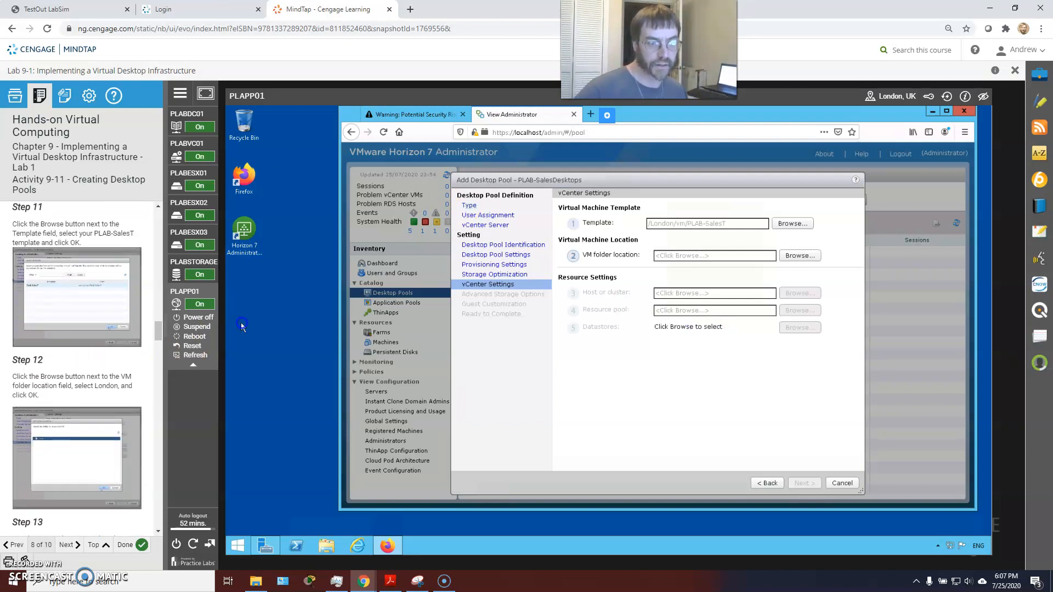
{"action": "left_click", "coordinate": [799, 255]}
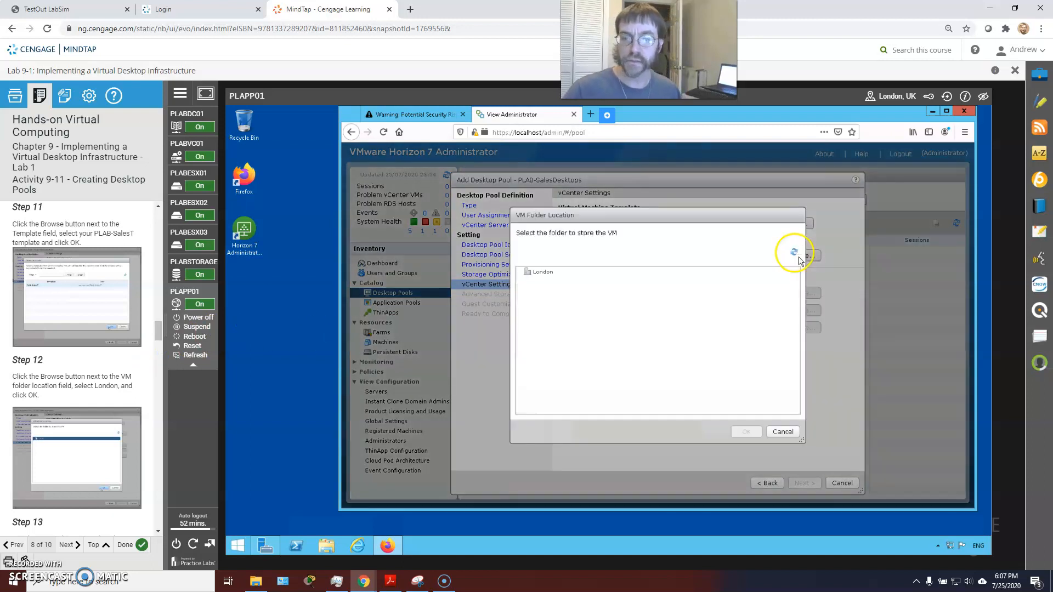
{"action": "left_click", "coordinate": [539, 271]}
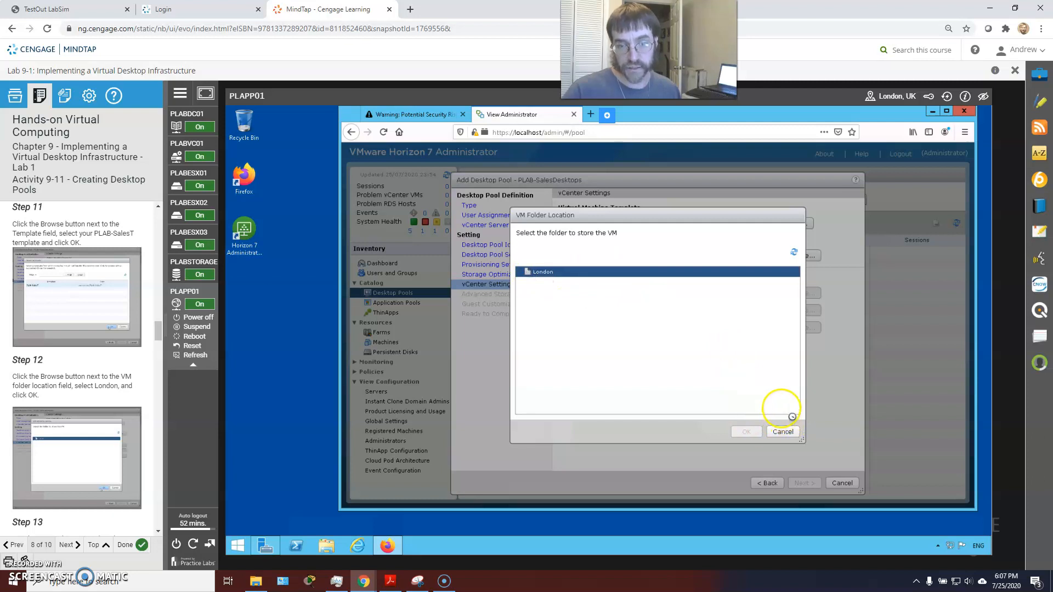
{"action": "left_click", "coordinate": [746, 431]}
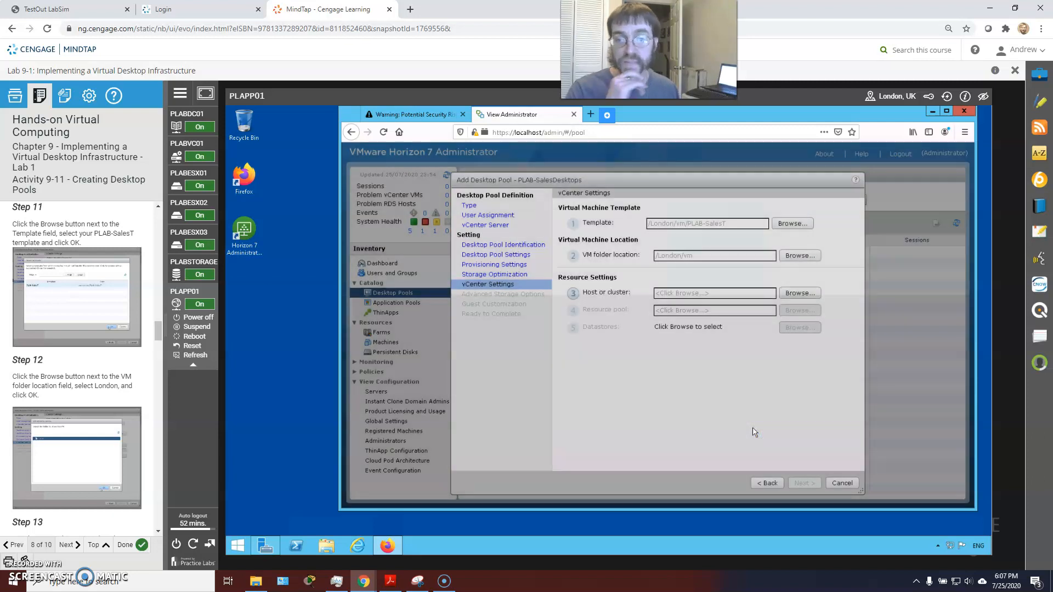
{"action": "left_click", "coordinate": [797, 294]}
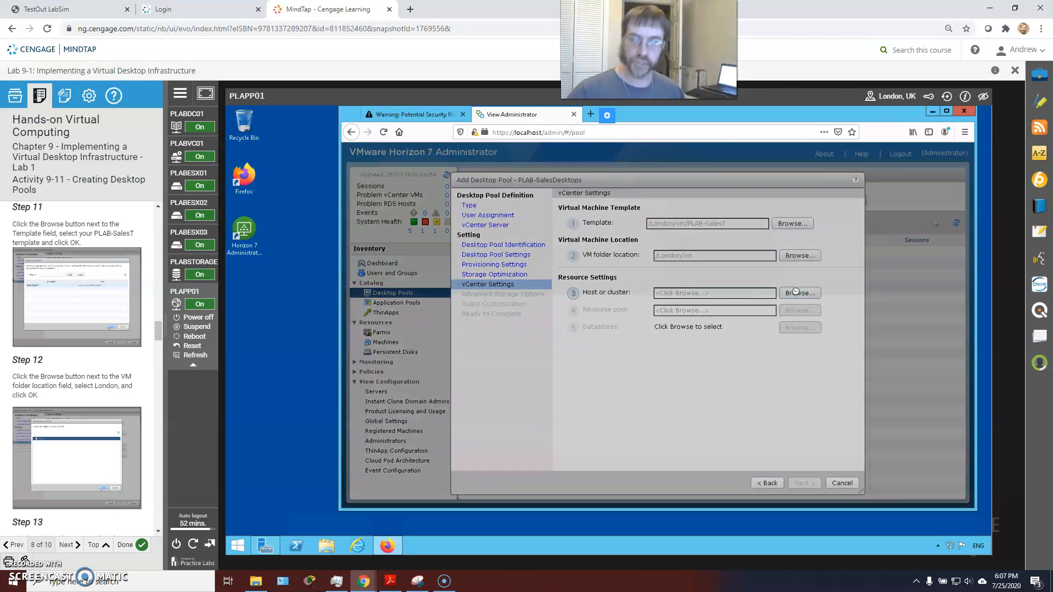
Set host plabesx01 and resource pool PLAB-RP-Demo for the pool
{"action": "left_click", "coordinate": [615, 291]}
{"action": "scroll", "coordinate": [62, 350], "scroll_direction": "down", "scroll_amount": 1}
{"action": "scroll", "coordinate": [63, 350], "scroll_direction": "down", "scroll_amount": 3}
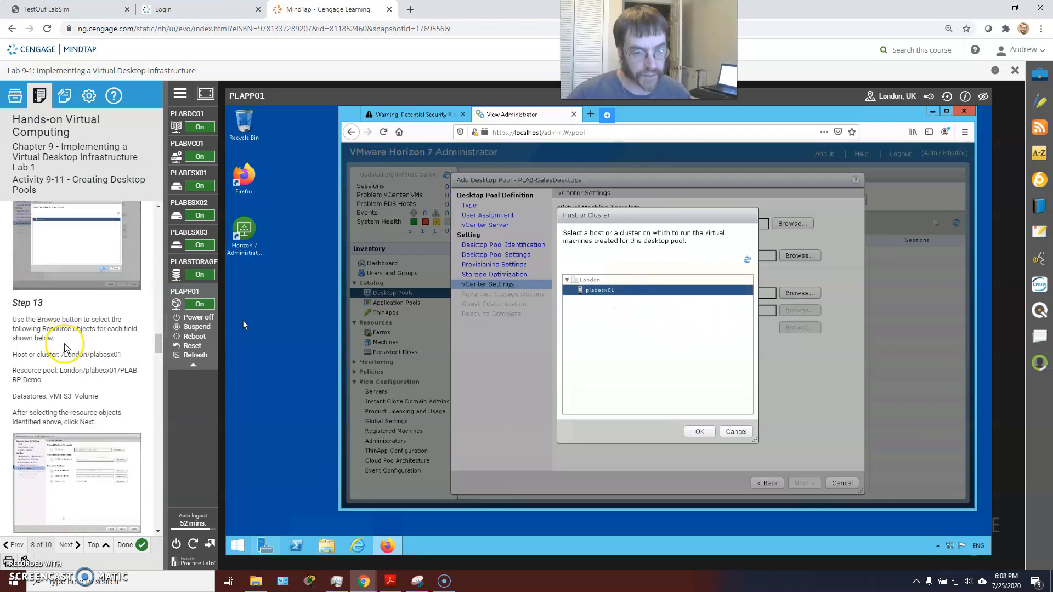
{"action": "left_click", "coordinate": [700, 432]}
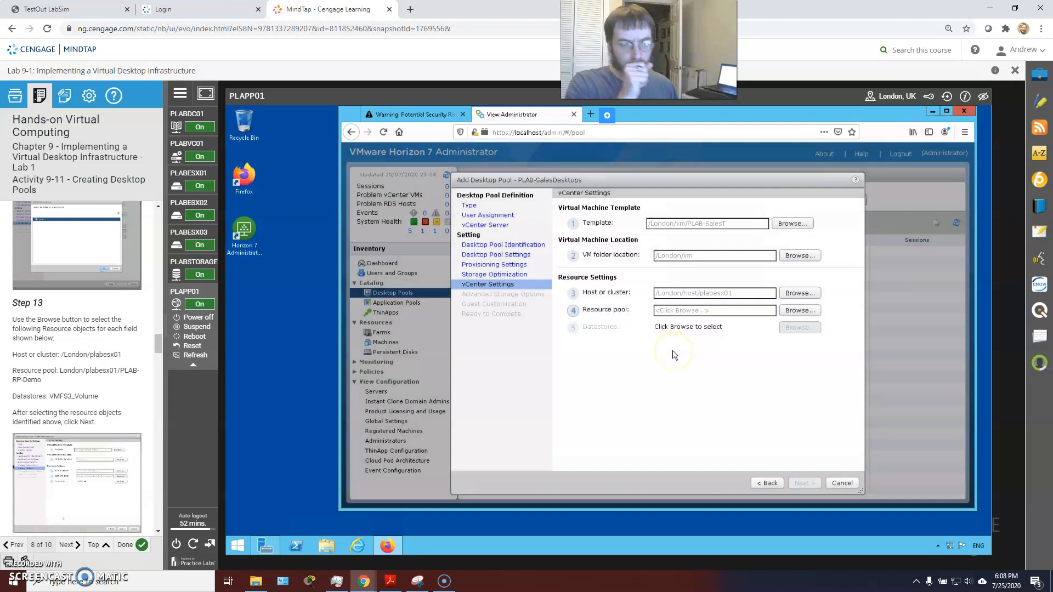
{"action": "left_click", "coordinate": [790, 310]}
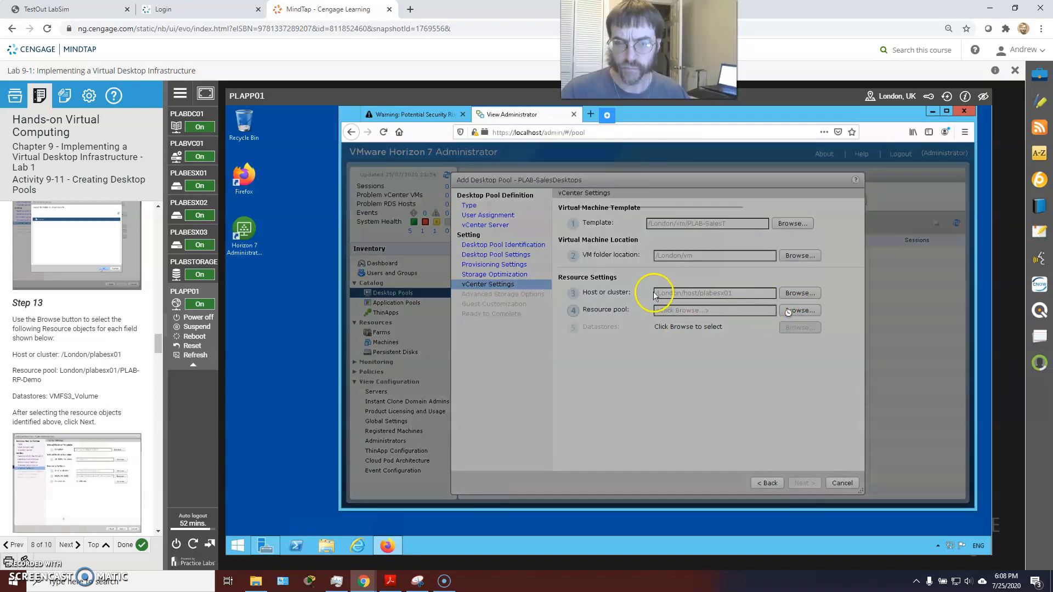
{"action": "left_click", "coordinate": [613, 284]}
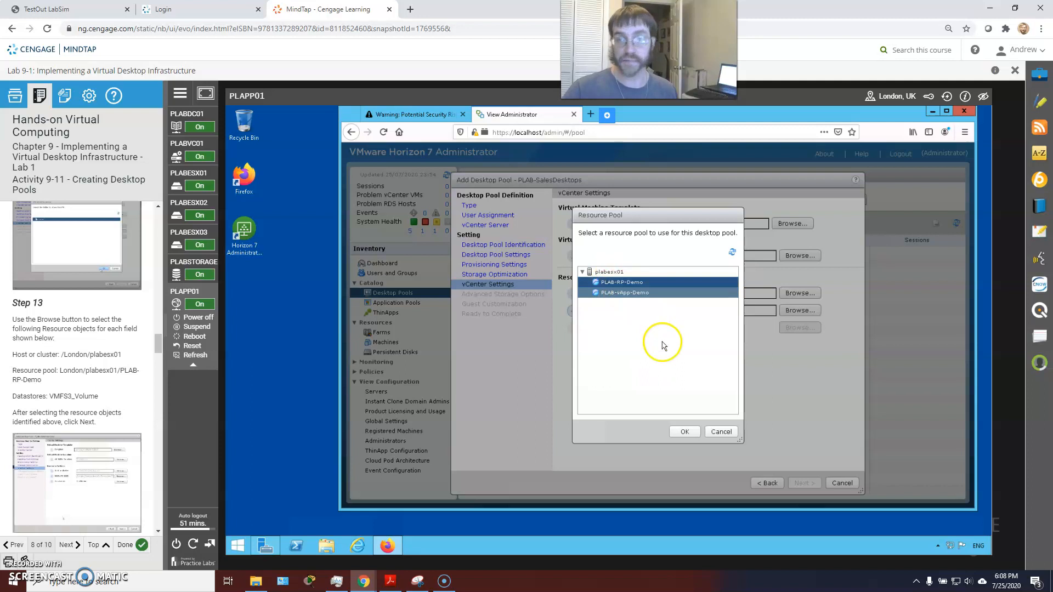
{"action": "left_click", "coordinate": [686, 432]}
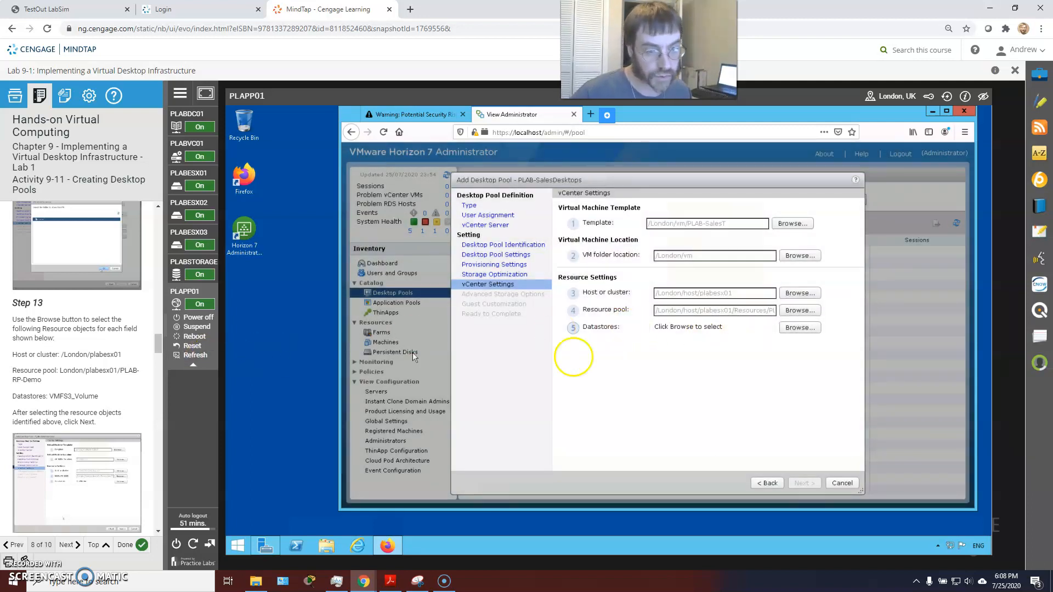
Select VMFS3_Volume as the pool's datastore and continue
{"action": "left_click", "coordinate": [798, 328]}
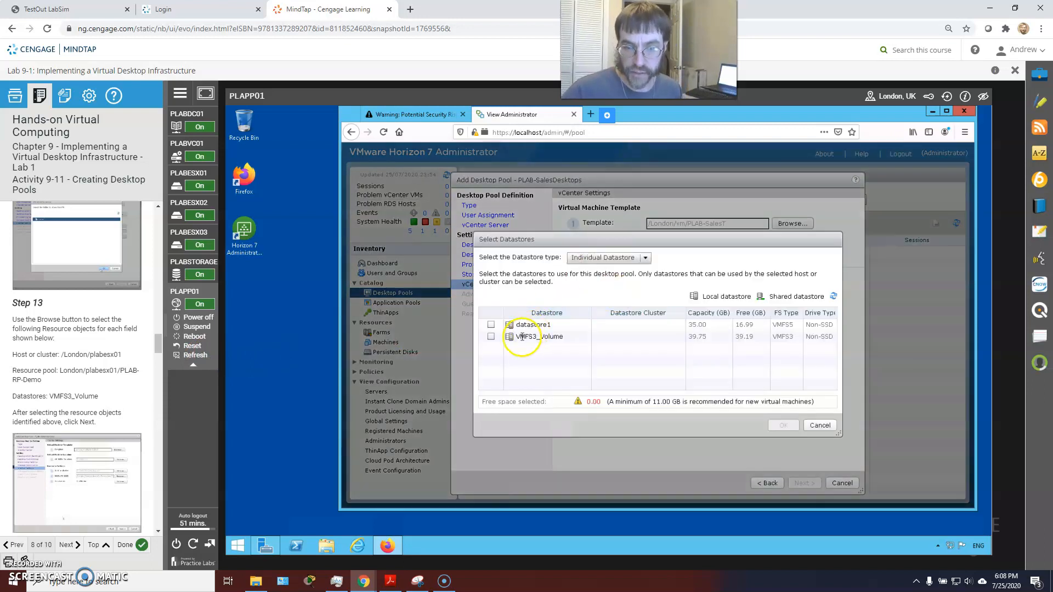
{"action": "left_click", "coordinate": [491, 337]}
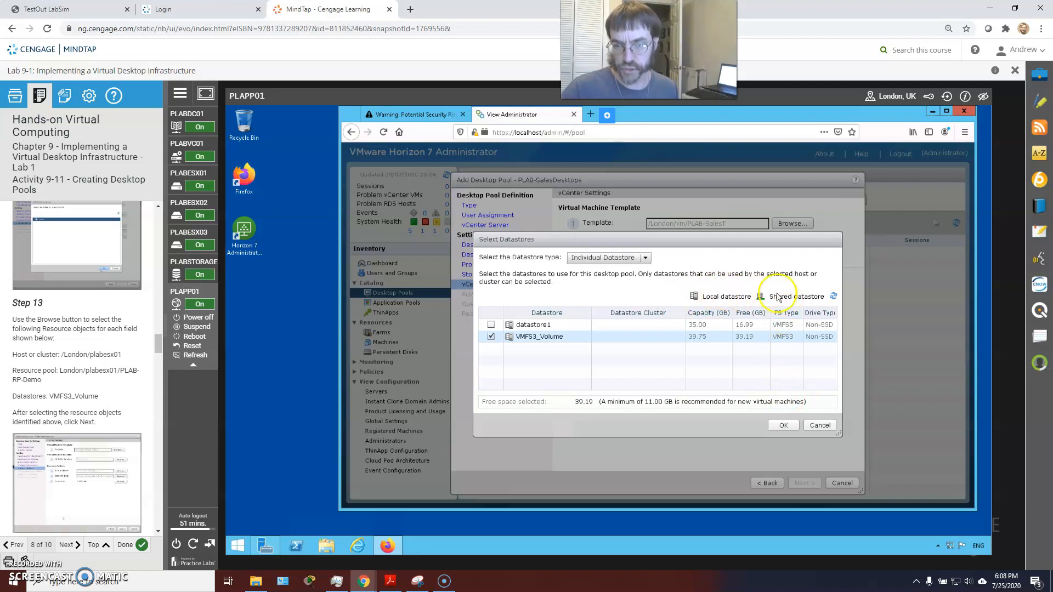
{"action": "left_click", "coordinate": [784, 426]}
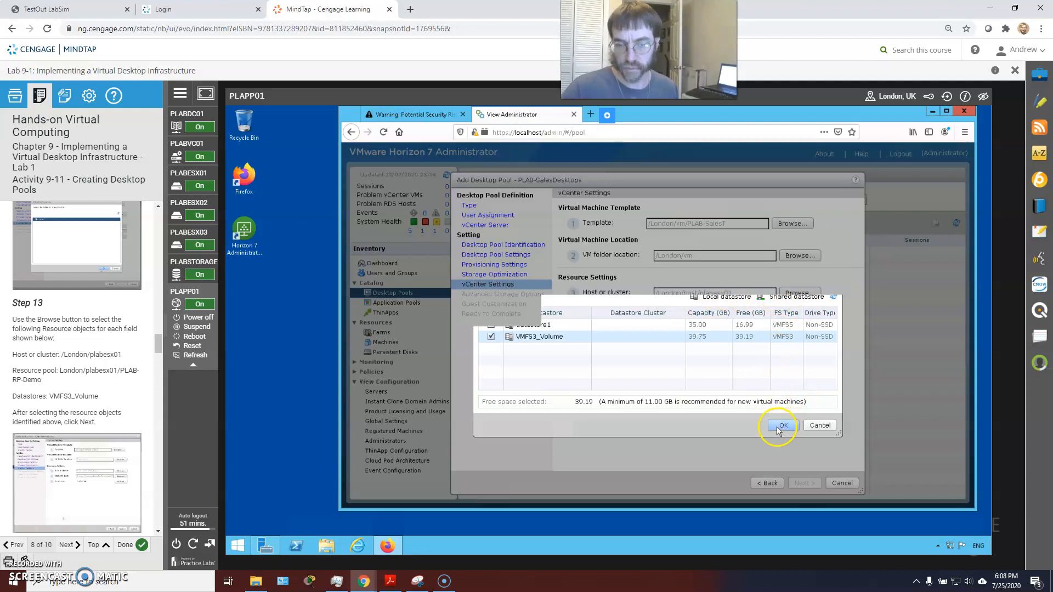
{"action": "scroll", "coordinate": [56, 433], "scroll_direction": "down", "scroll_amount": 4}
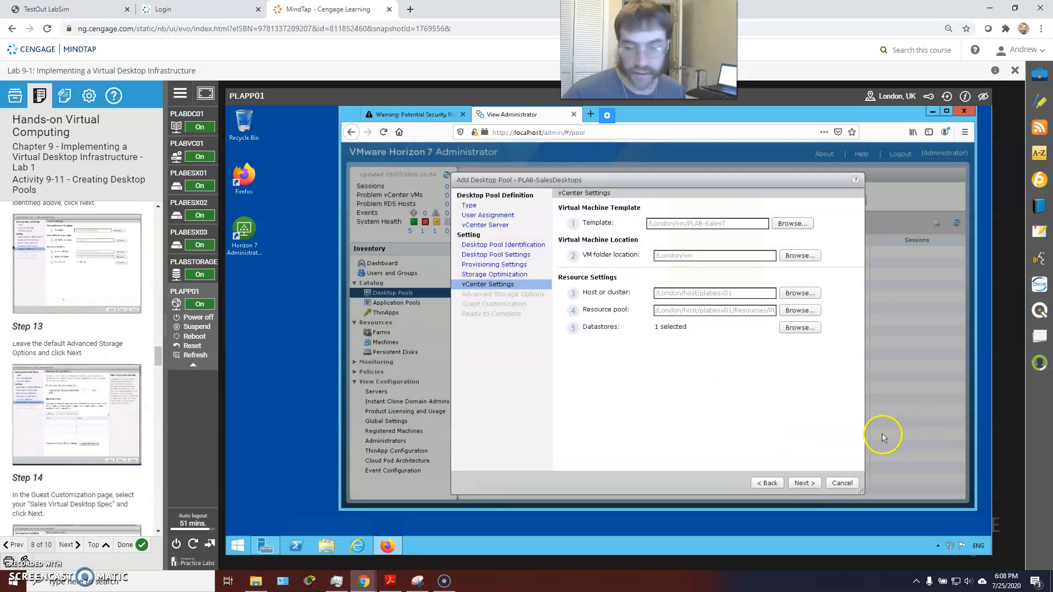
{"action": "left_click", "coordinate": [804, 483]}
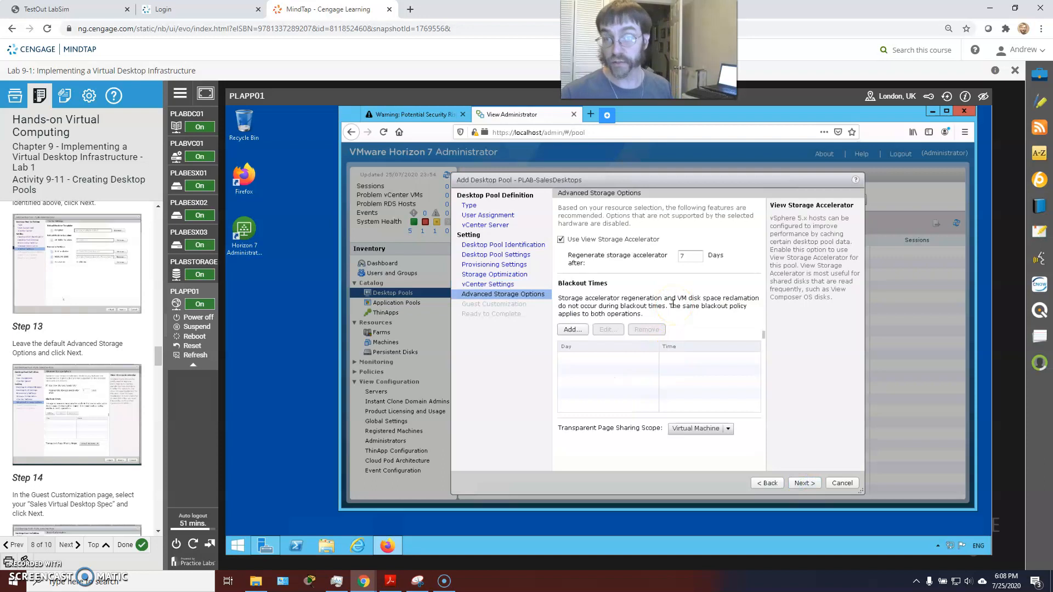
Keep default advanced storage options and choose the Sales Virtual Desktop Spec customization specification
{"action": "scroll", "coordinate": [77, 351], "scroll_direction": "down", "scroll_amount": 2}
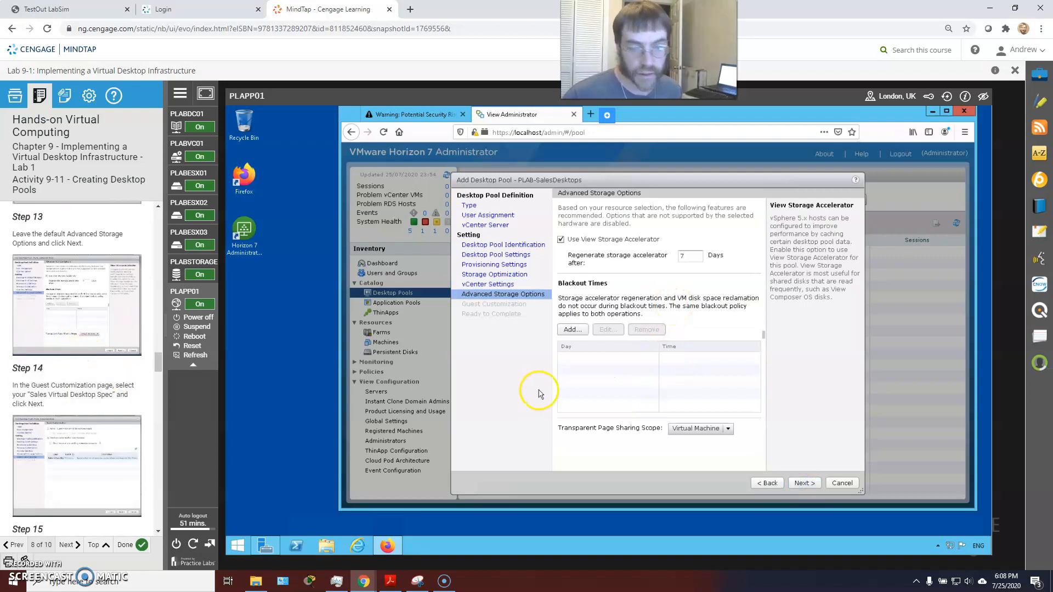
{"action": "left_click", "coordinate": [803, 484]}
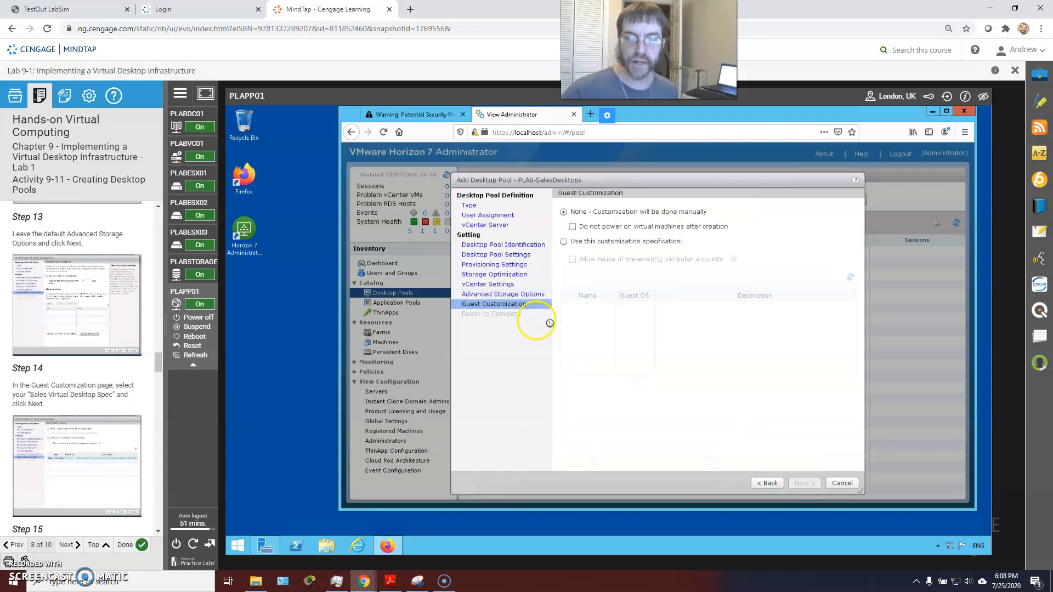
{"action": "left_click", "coordinate": [588, 306]}
{"action": "double_click", "coordinate": [593, 308]}
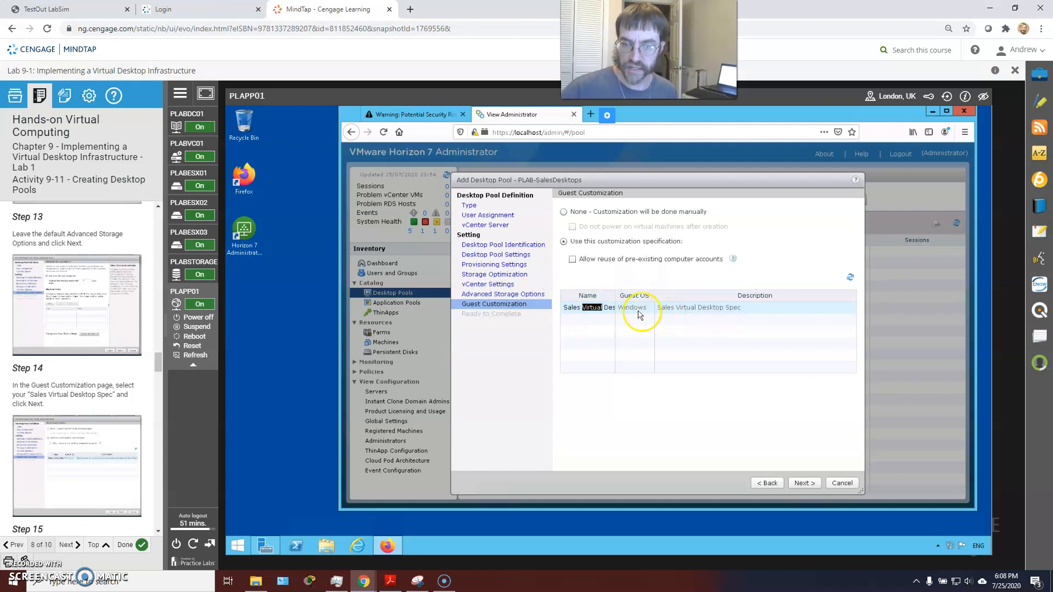
{"action": "left_click", "coordinate": [568, 308]}
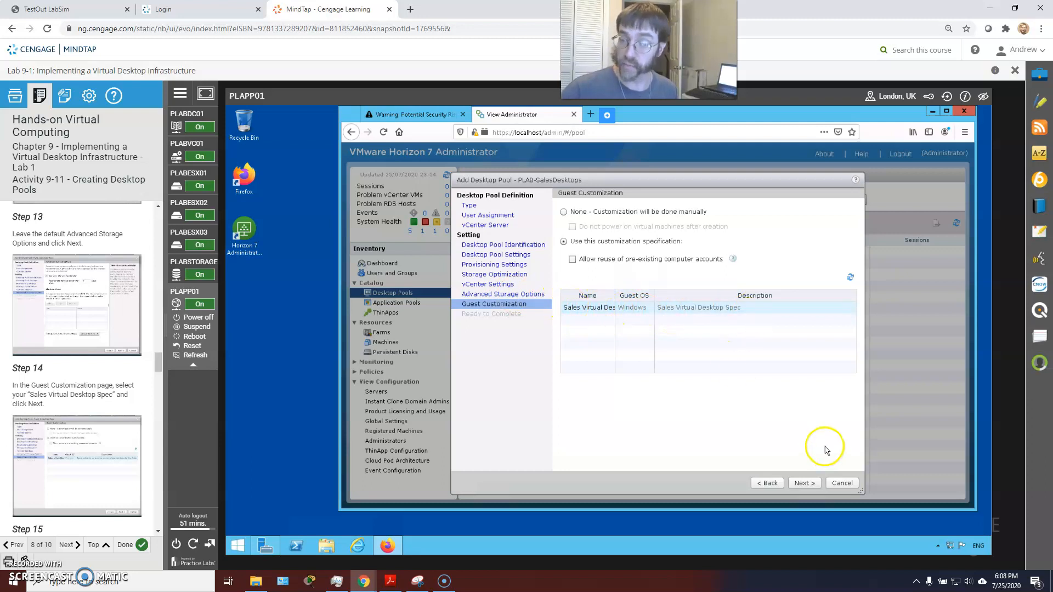
{"action": "left_click", "coordinate": [804, 483]}
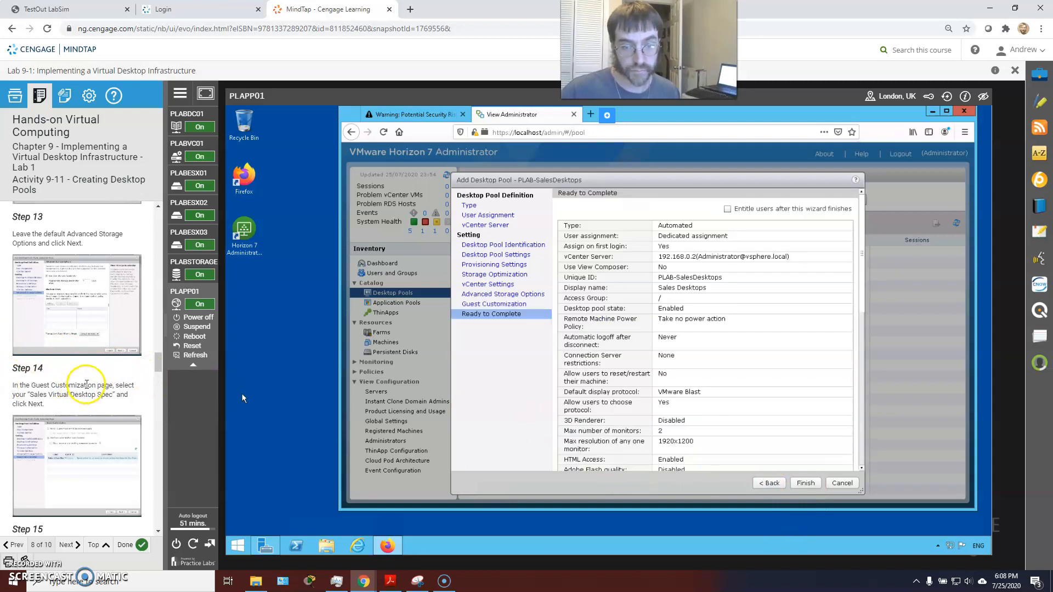
Review the Ready to Complete summary and finish creating the PLAB-SalesDesktops pool
{"action": "scroll", "coordinate": [650, 300], "scroll_direction": "down", "scroll_amount": 1}
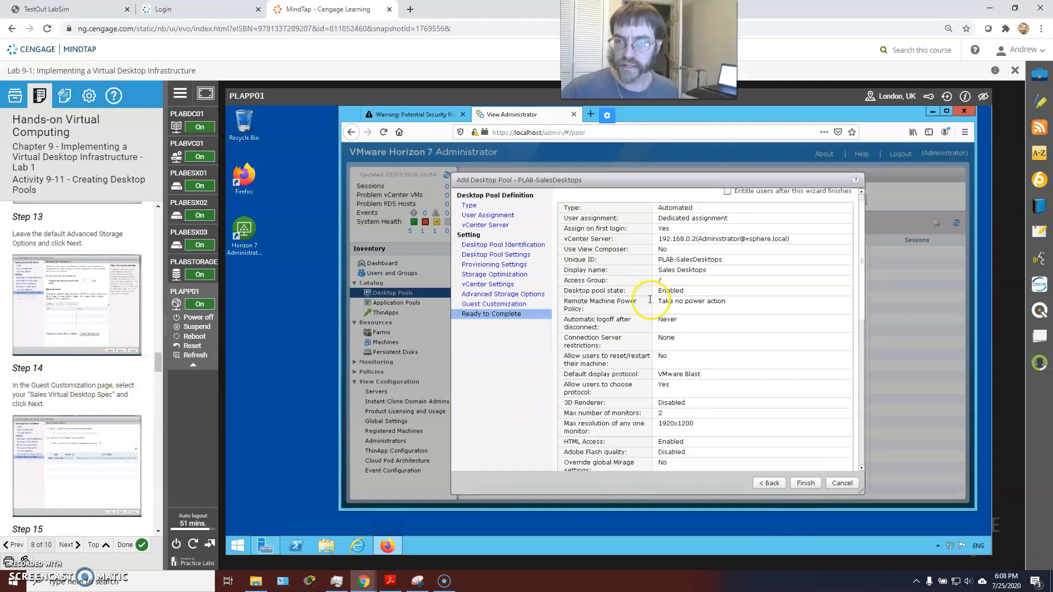
{"action": "scroll", "coordinate": [651, 301], "scroll_direction": "down", "scroll_amount": 10}
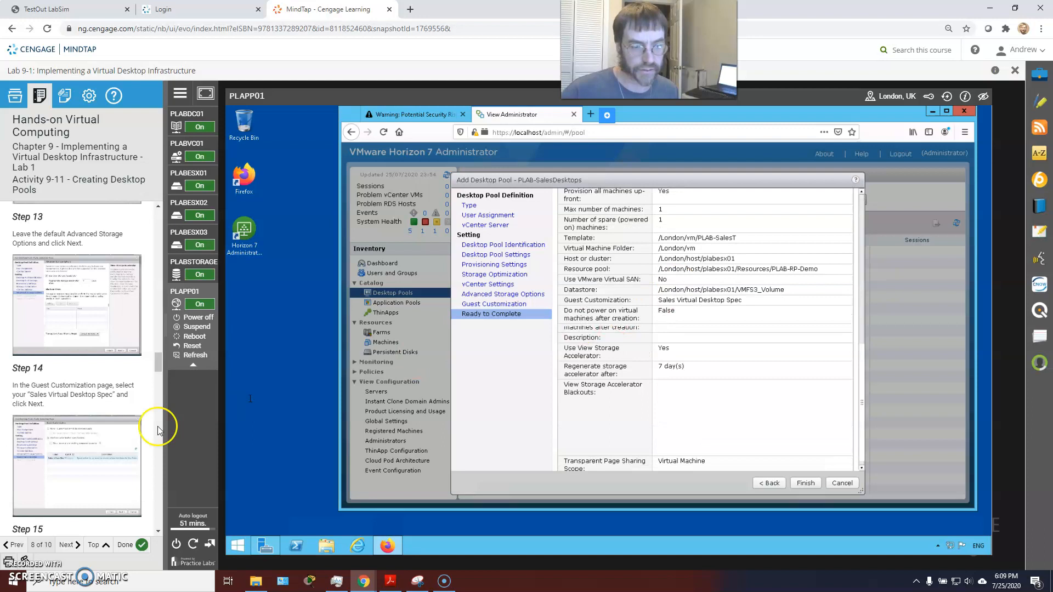
{"action": "scroll", "coordinate": [805, 335], "scroll_direction": "down", "scroll_amount": 2}
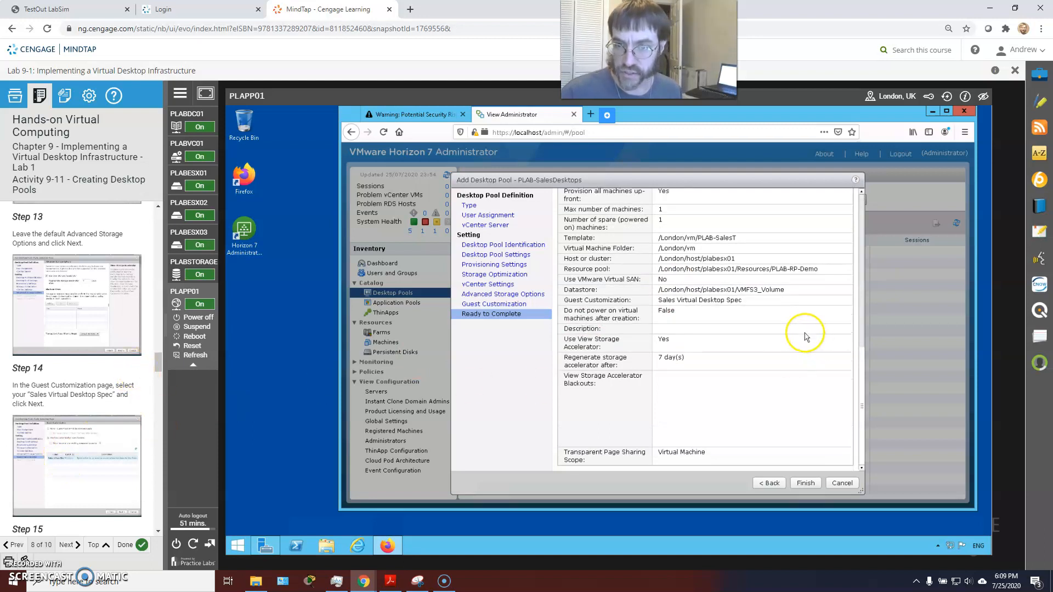
{"action": "scroll", "coordinate": [82, 351], "scroll_direction": "down", "scroll_amount": 3}
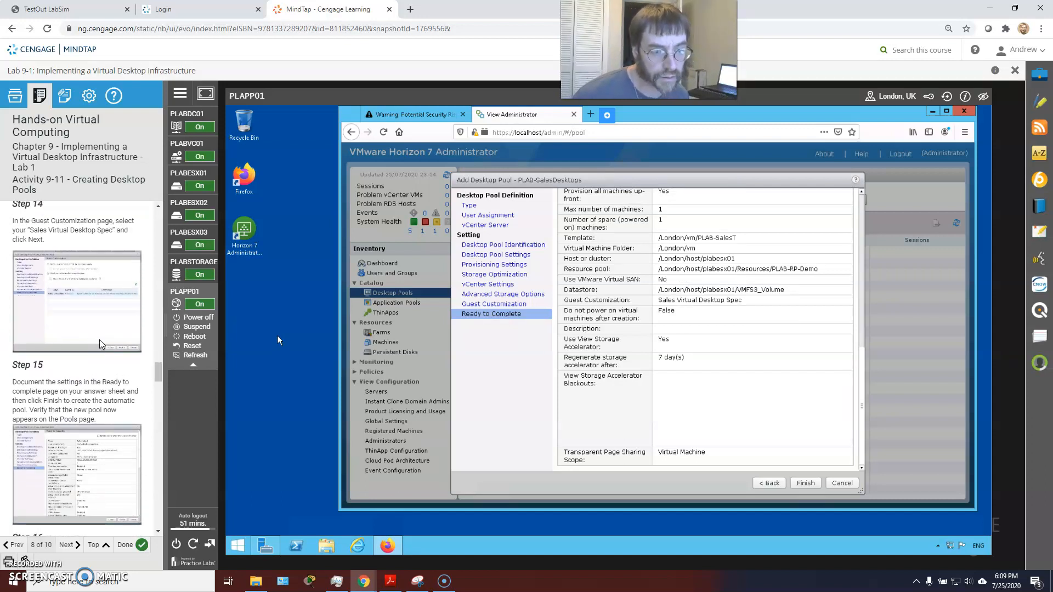
{"action": "scroll", "coordinate": [101, 345], "scroll_direction": "down", "scroll_amount": 2}
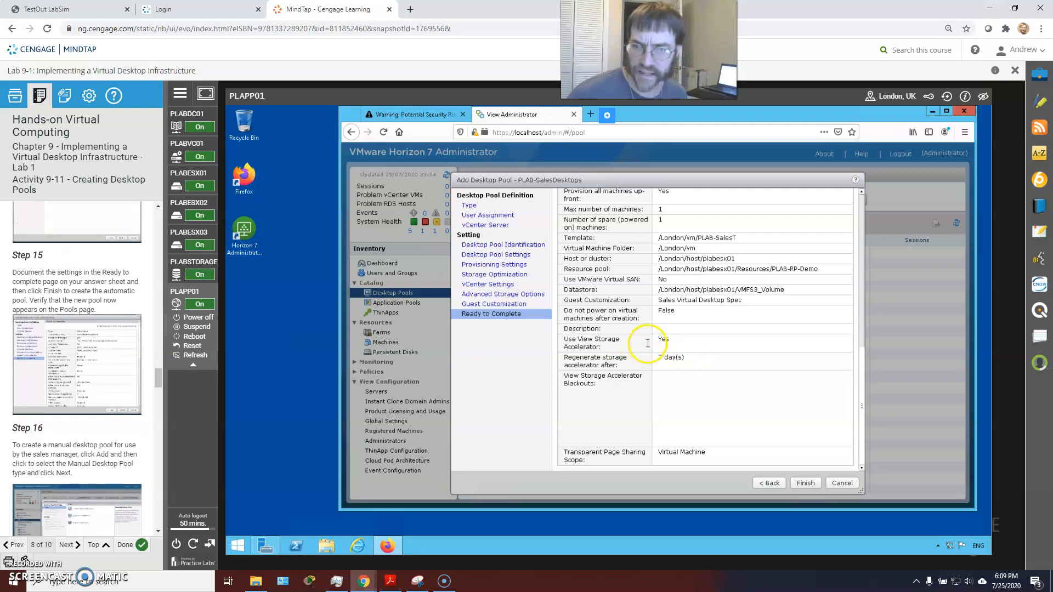
{"action": "scroll", "coordinate": [658, 334], "scroll_direction": "up", "scroll_amount": 1}
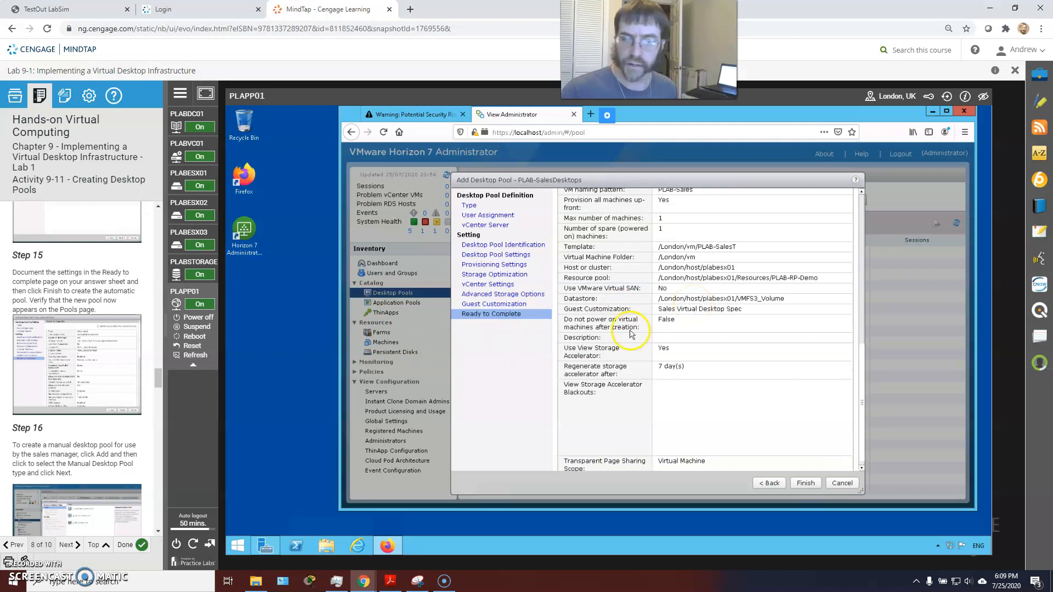
{"action": "scroll", "coordinate": [104, 373], "scroll_direction": "down", "scroll_amount": 2}
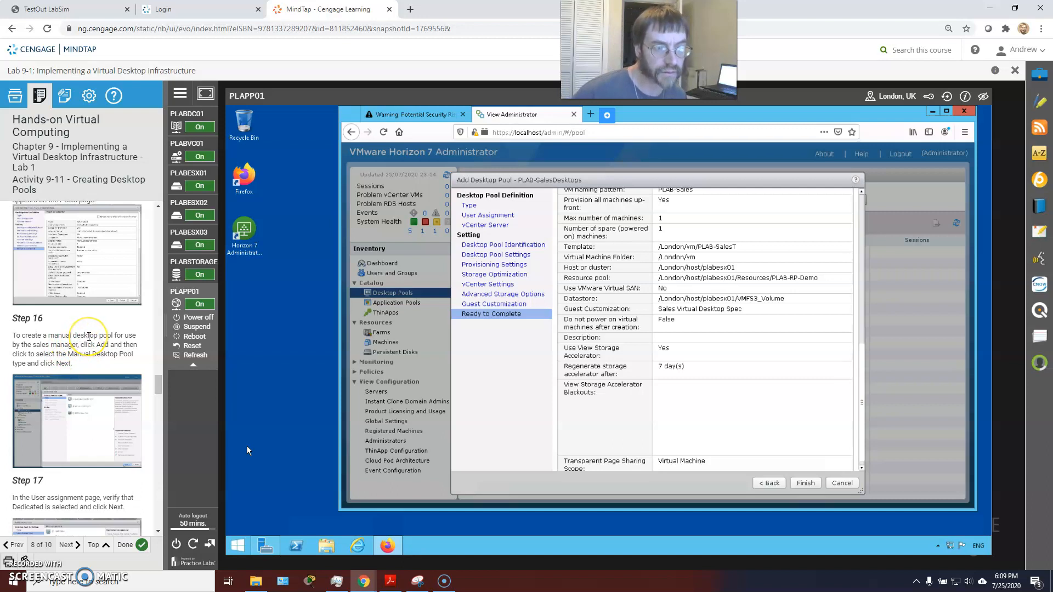
{"action": "scroll", "coordinate": [99, 333], "scroll_direction": "up", "scroll_amount": 2}
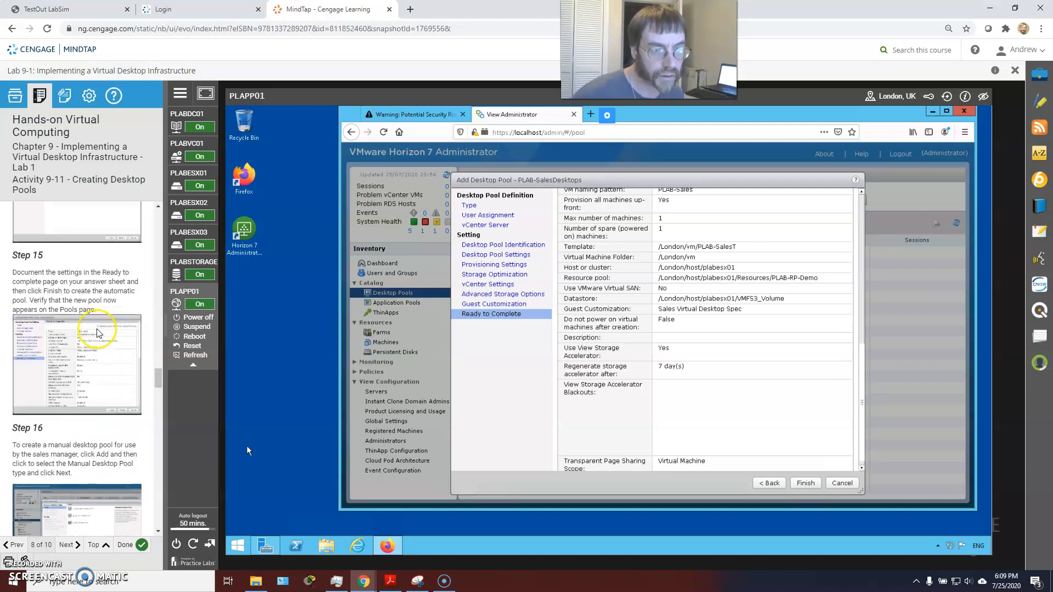
{"action": "left_click", "coordinate": [809, 484]}
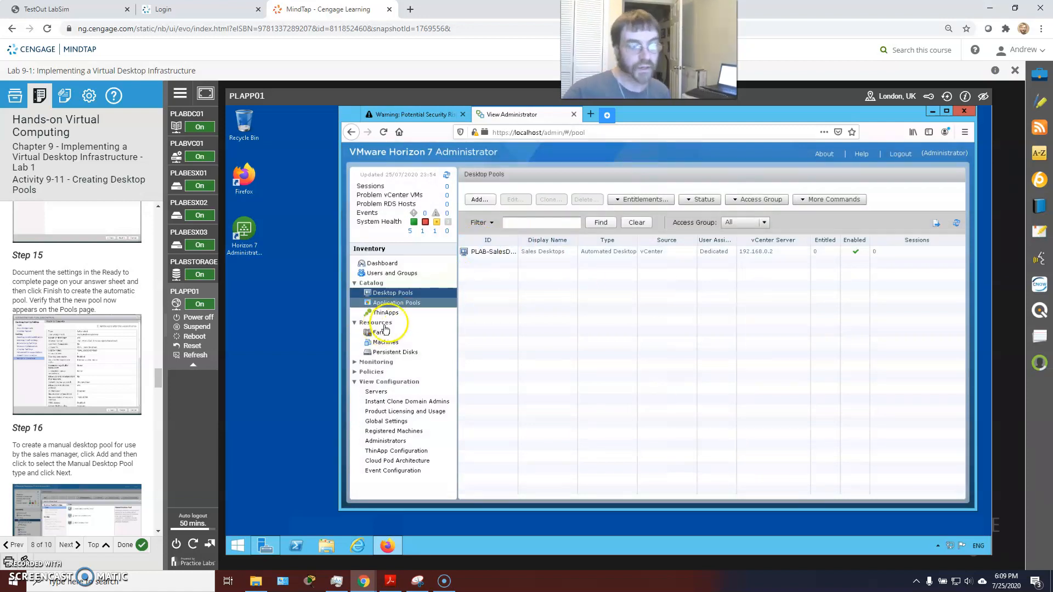
View the PLAB-SalesDesktops pool summary, then go back to the Desktop Pools list
{"action": "left_click", "coordinate": [501, 255]}
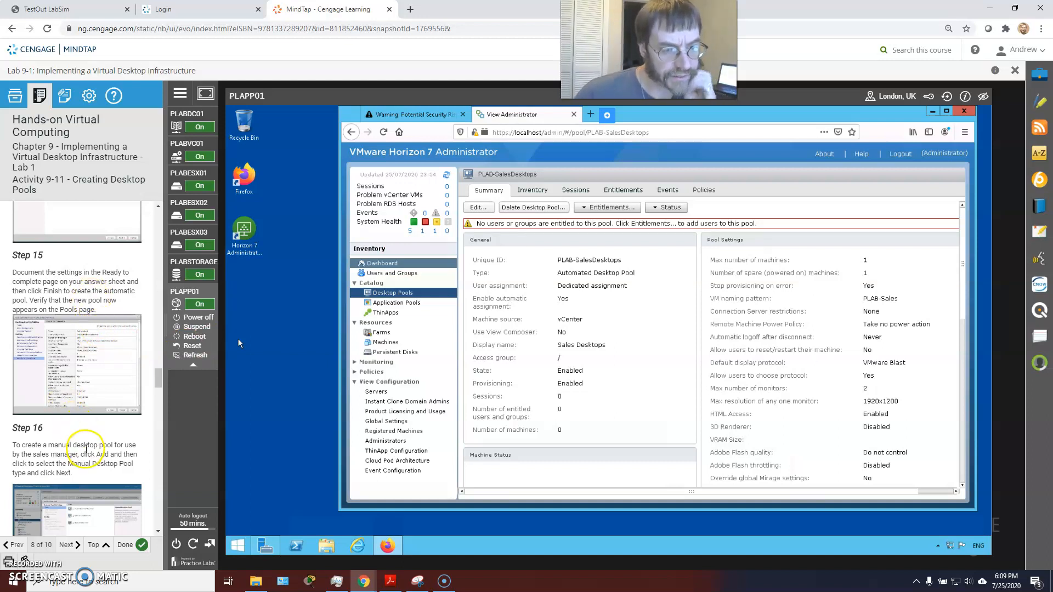
{"action": "left_click", "coordinate": [383, 295]}
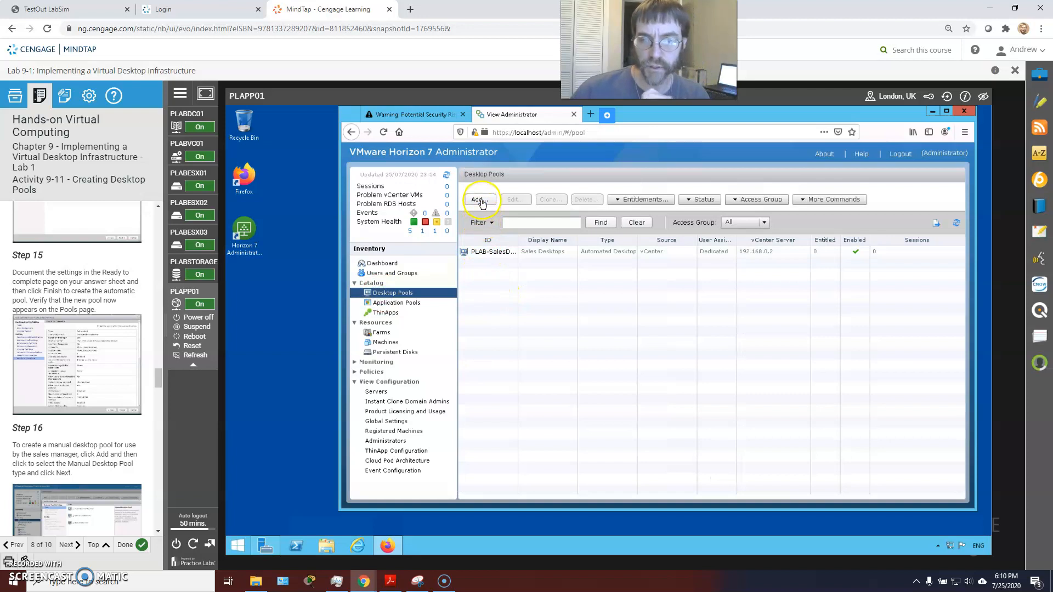
Start a new Manual Desktop Pool with Dedicated user assignment
{"action": "left_click", "coordinate": [480, 199]}
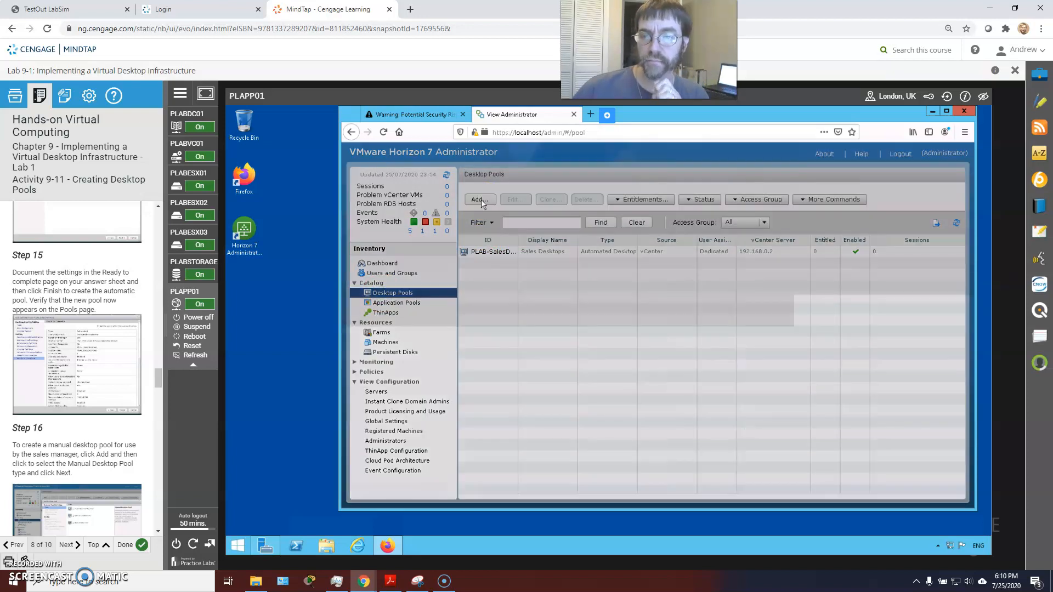
{"action": "left_click", "coordinate": [580, 240]}
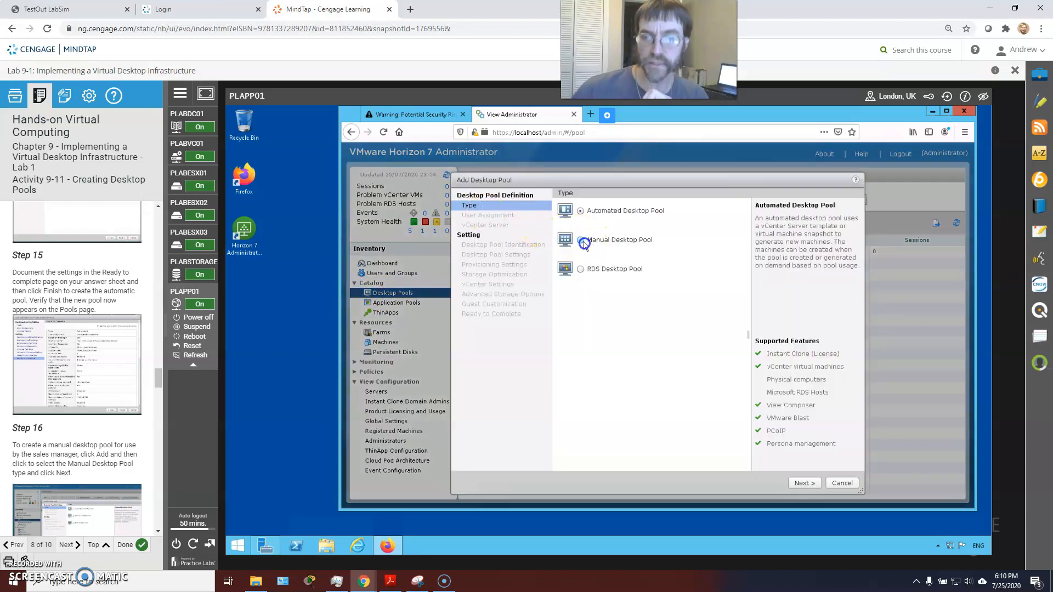
{"action": "left_click", "coordinate": [804, 483]}
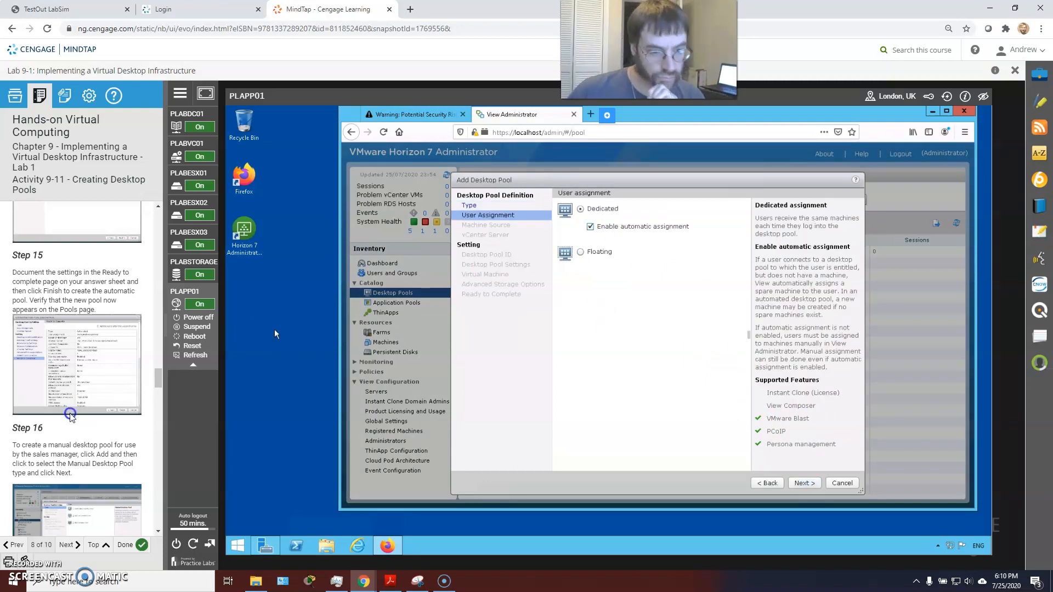
{"action": "scroll", "coordinate": [82, 357], "scroll_direction": "down", "scroll_amount": 2}
{"action": "scroll", "coordinate": [99, 339], "scroll_direction": "down", "scroll_amount": 1}
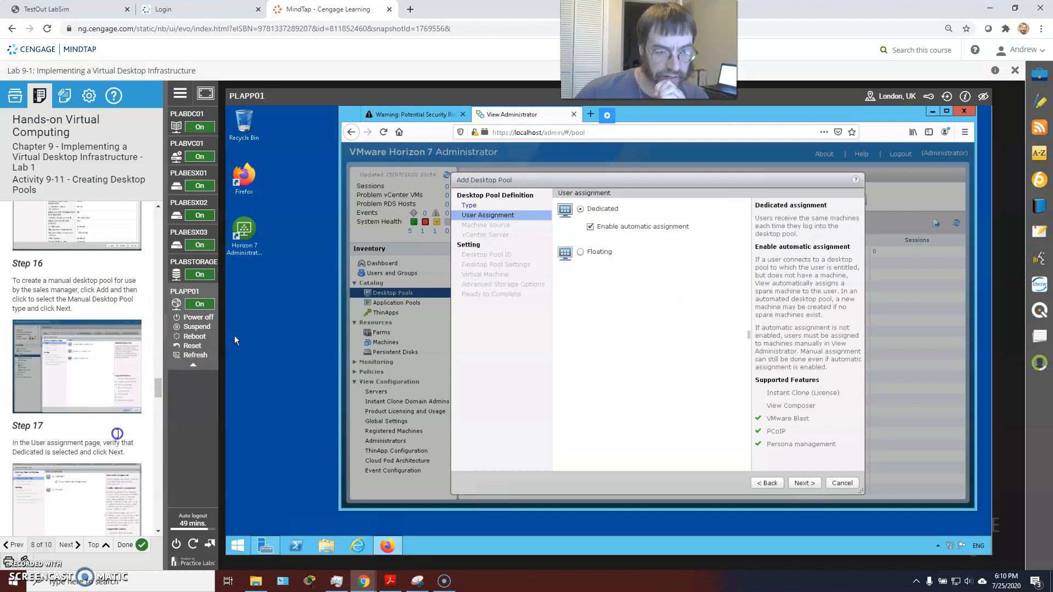
{"action": "scroll", "coordinate": [120, 403], "scroll_direction": "down", "scroll_amount": 2}
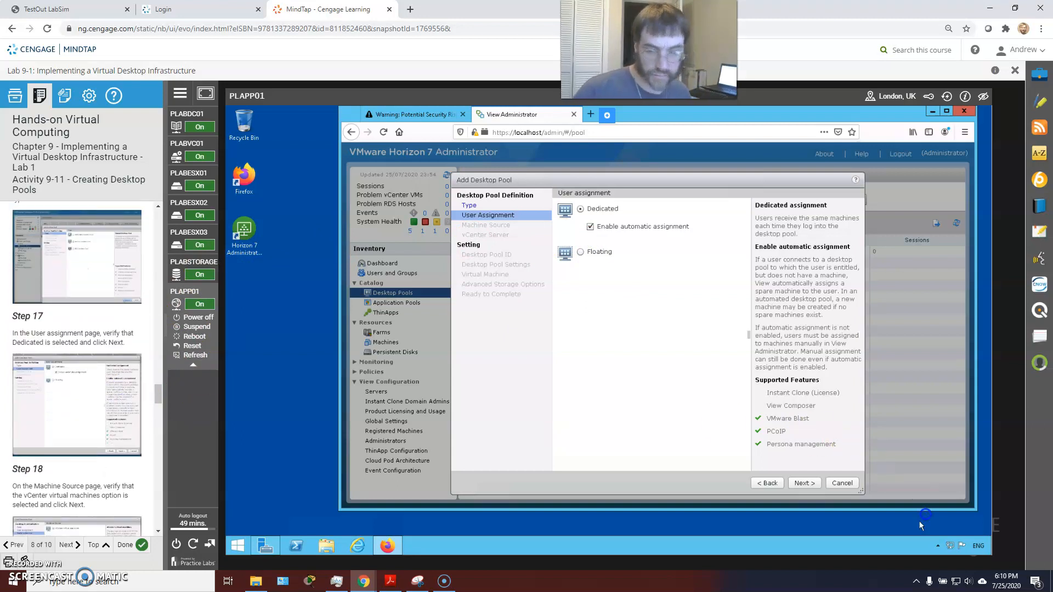
{"action": "left_click", "coordinate": [811, 488]}
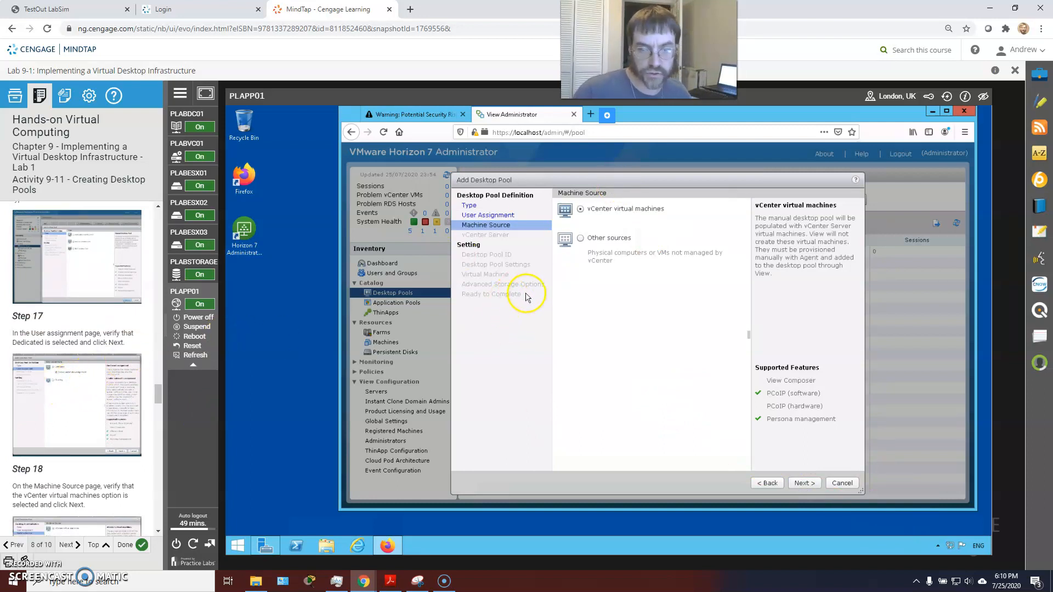
Use vCenter virtual machines from the 192.168.0.2 vCenter server
{"action": "left_click", "coordinate": [801, 485]}
{"action": "left_click", "coordinate": [590, 222]}
{"action": "left_click", "coordinate": [805, 484]}
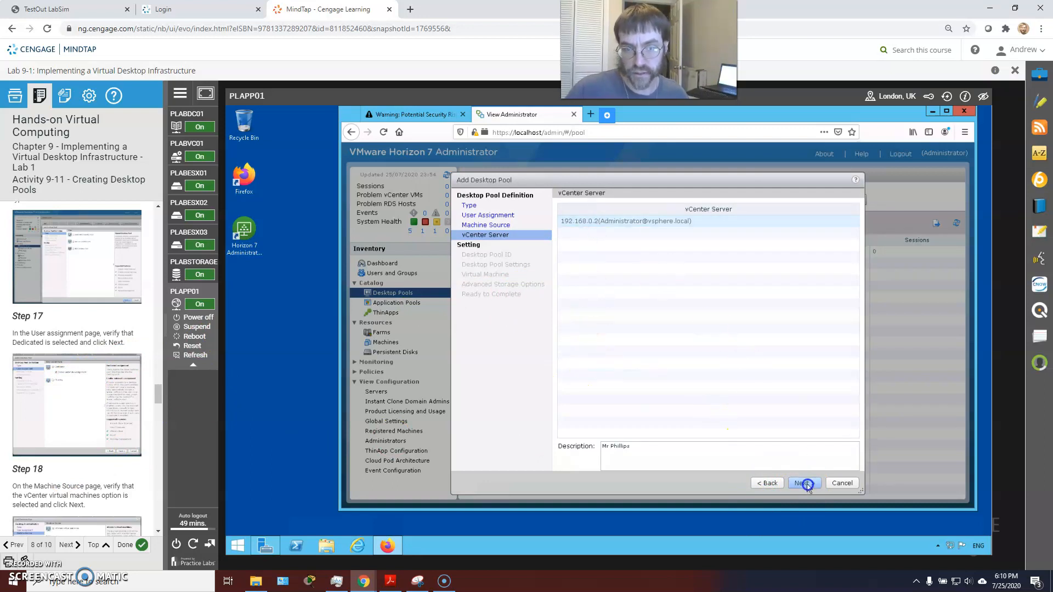
{"action": "scroll", "coordinate": [141, 379], "scroll_direction": "down", "scroll_amount": 5}
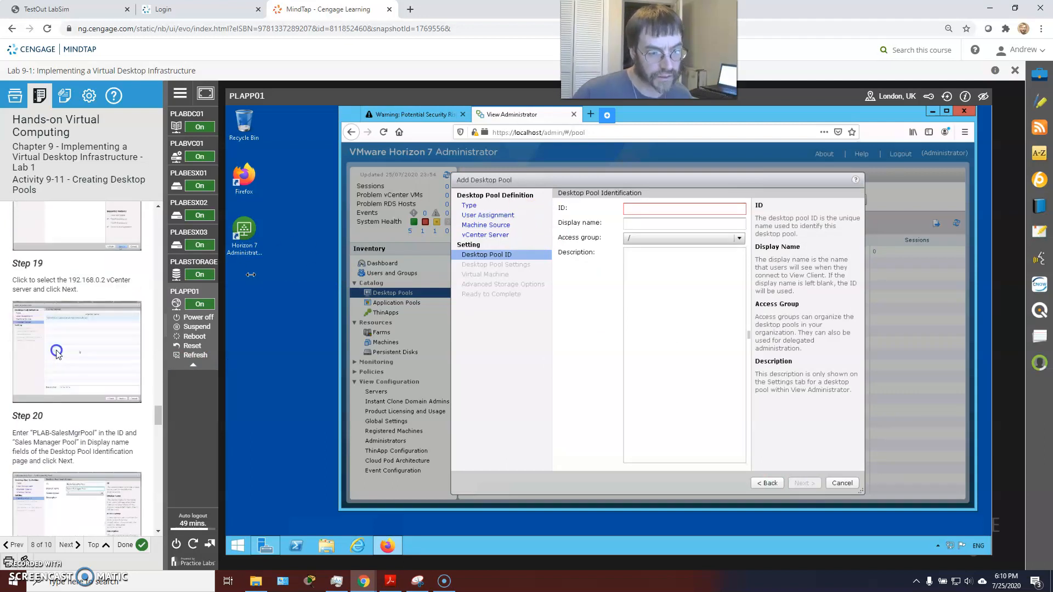
Enter pool ID PLAB-SalesMgrPool and display name Sales Manager Pool, then continue
{"action": "scroll", "coordinate": [47, 356], "scroll_direction": "down", "scroll_amount": 2}
{"action": "left_click", "coordinate": [657, 207]}
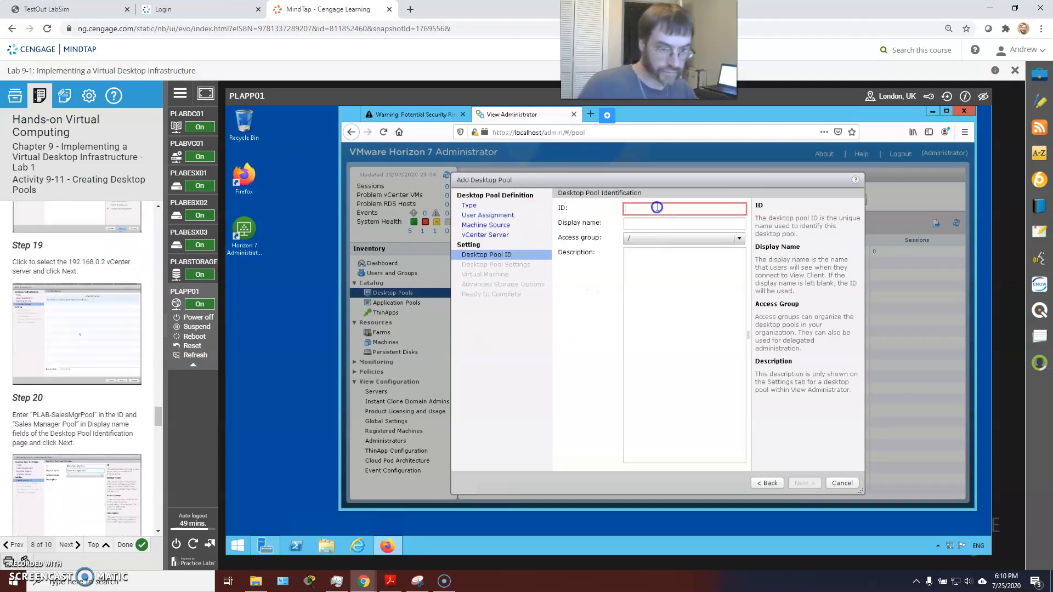
{"action": "type", "text": "PLAB-SalesMgrPool"}
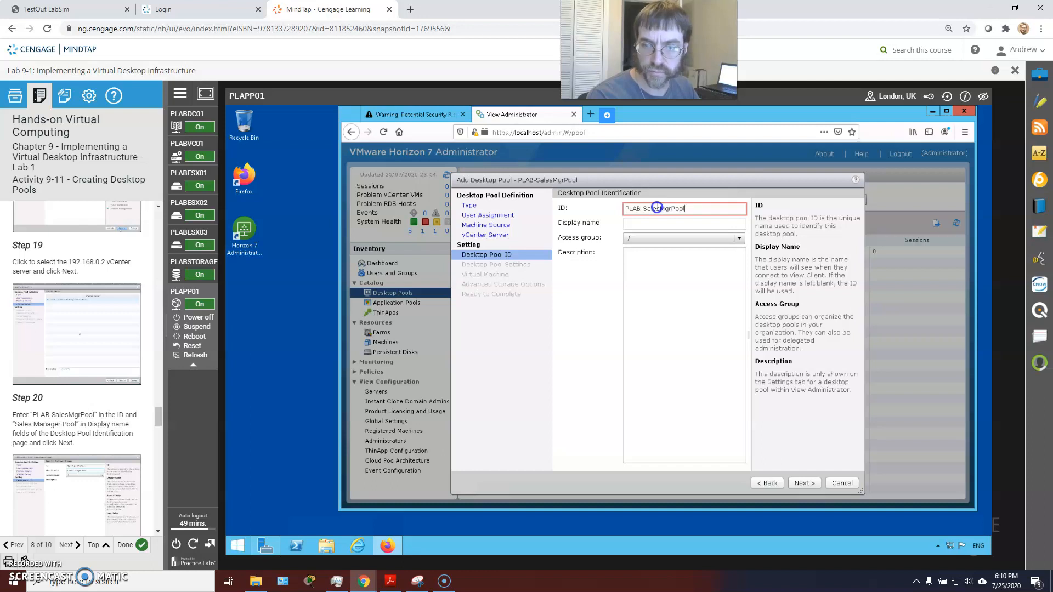
{"action": "key", "text": "Tab"}
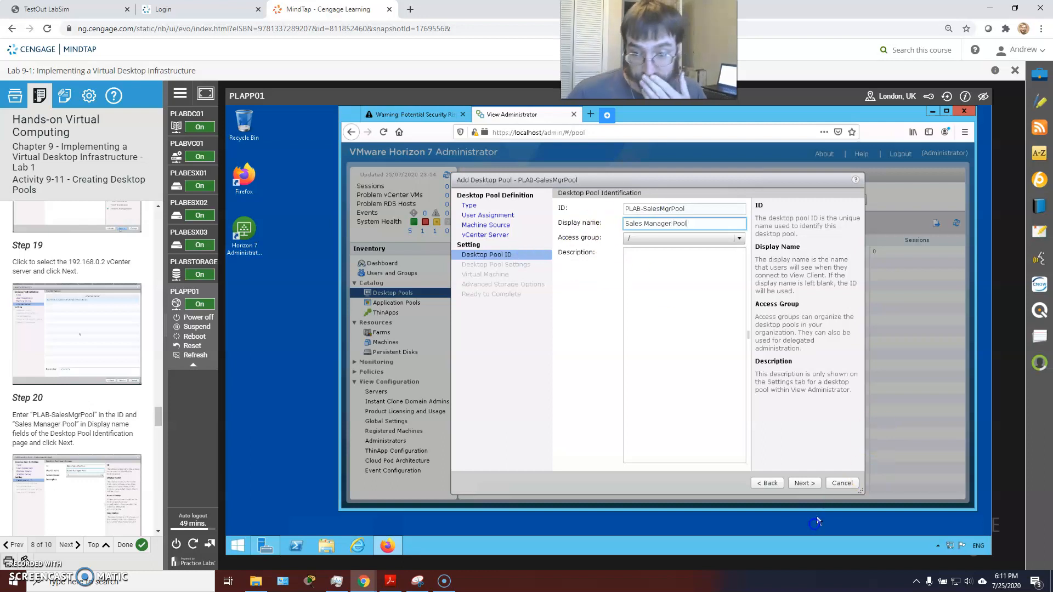
{"action": "left_click", "coordinate": [815, 483]}
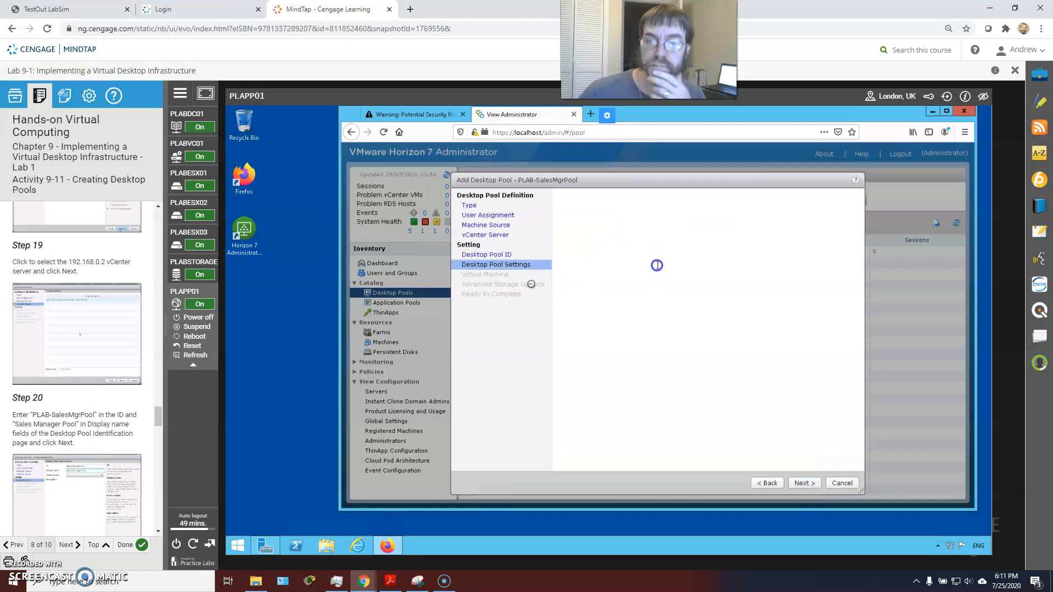
Tick HTML Access Enabled in the manual pool's settings and continue
{"action": "scroll", "coordinate": [110, 354], "scroll_direction": "down", "scroll_amount": 2}
{"action": "scroll", "coordinate": [110, 354], "scroll_direction": "down", "scroll_amount": 2}
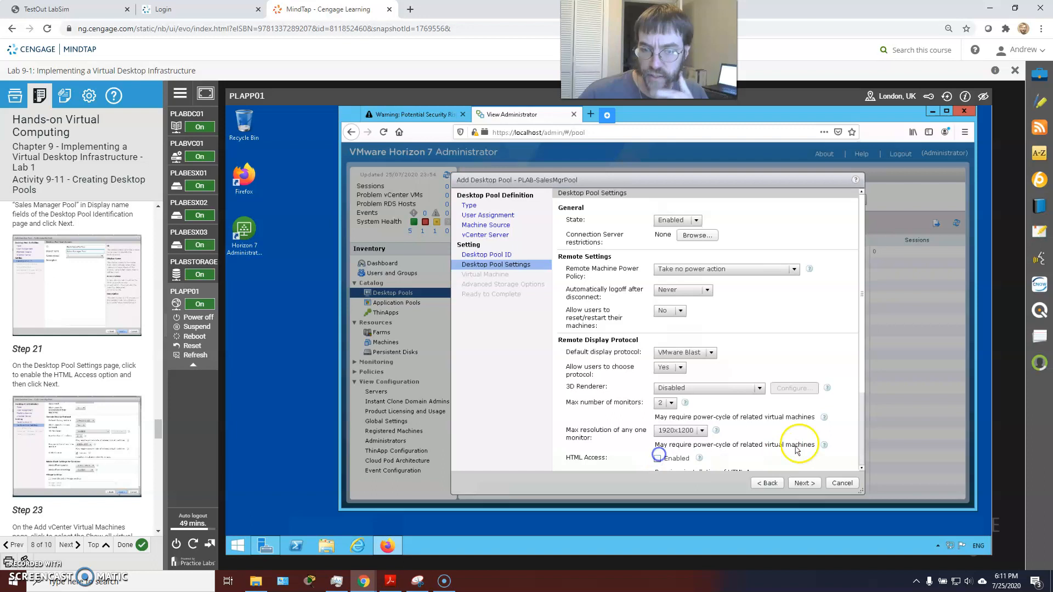
{"action": "left_click", "coordinate": [657, 458]}
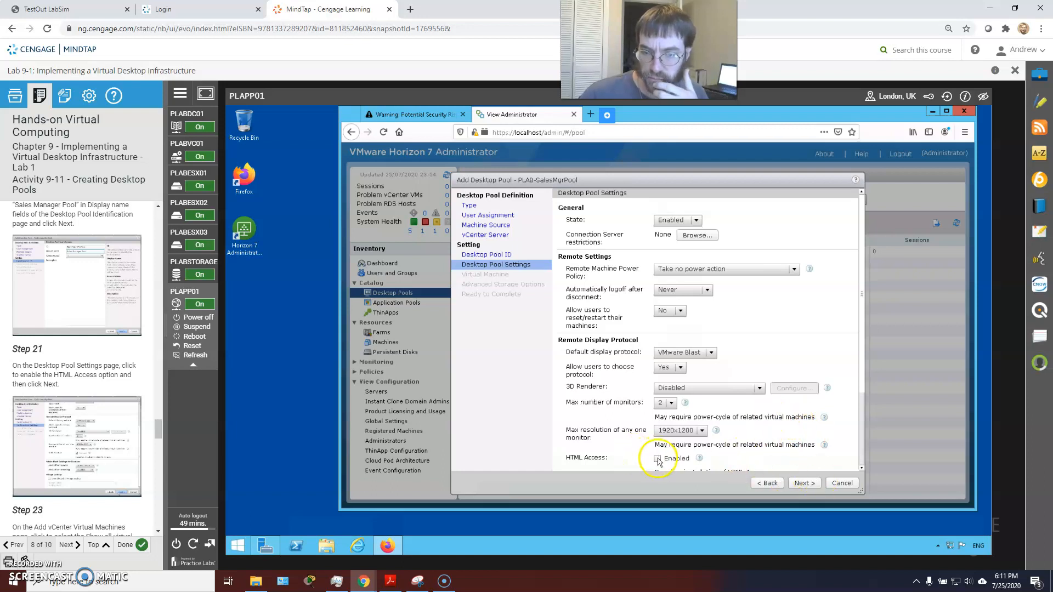
{"action": "left_click", "coordinate": [799, 482]}
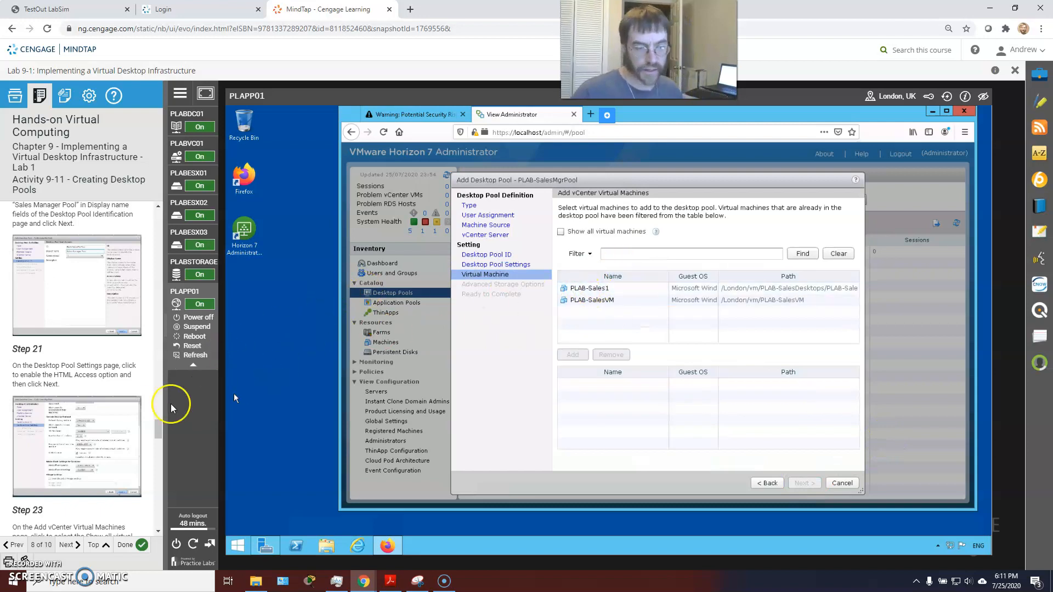
Show all virtual machines and add PLAB-SalesVM to the manual pool
{"action": "scroll", "coordinate": [99, 357], "scroll_direction": "down", "scroll_amount": 2}
{"action": "scroll", "coordinate": [99, 357], "scroll_direction": "down", "scroll_amount": 2}
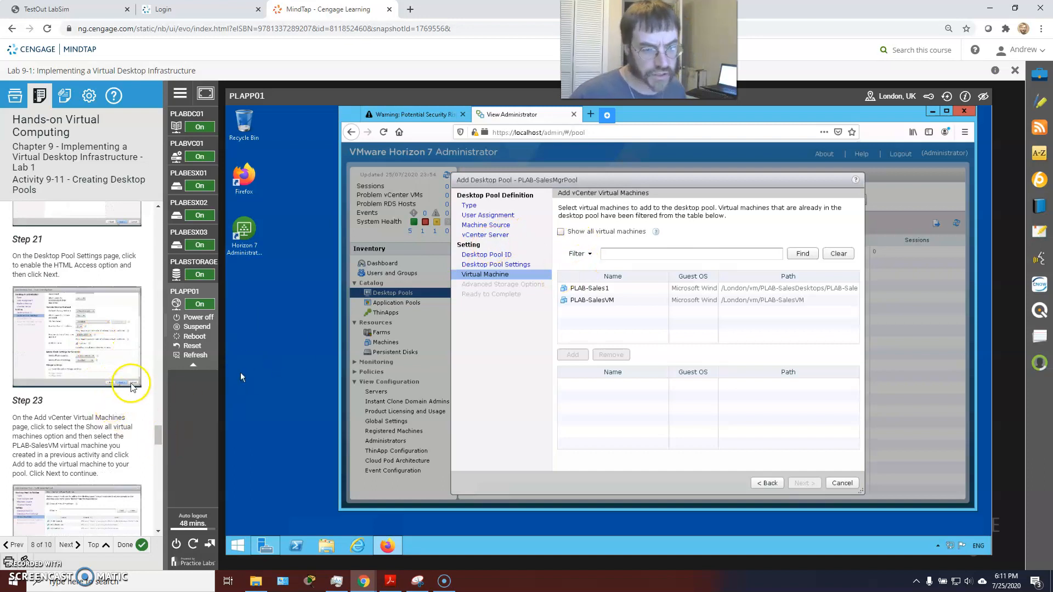
{"action": "left_click", "coordinate": [561, 233]}
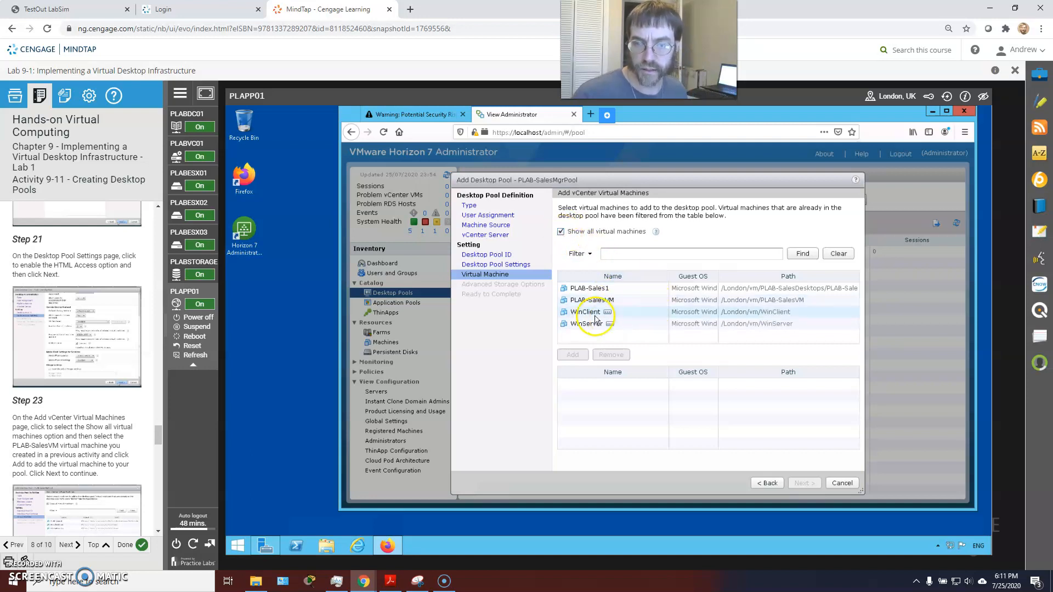
{"action": "left_click", "coordinate": [588, 300]}
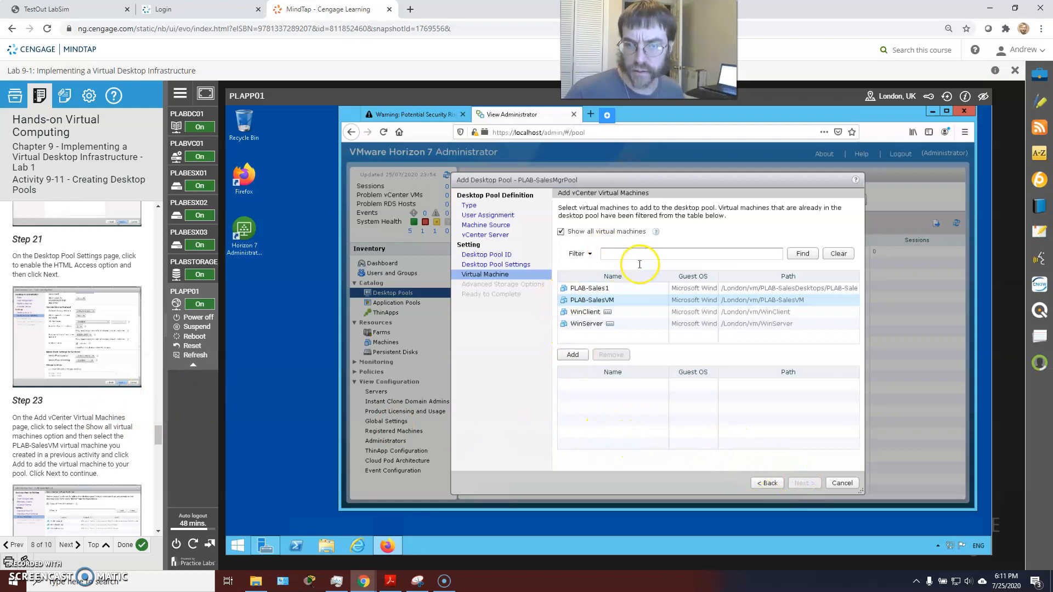
{"action": "left_click", "coordinate": [573, 355]}
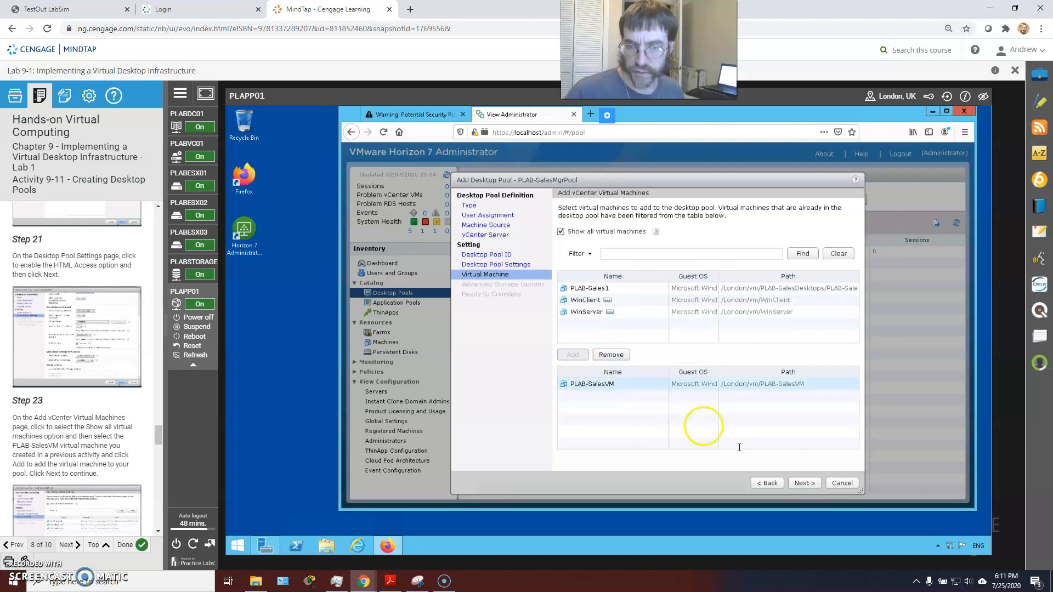
{"action": "left_click", "coordinate": [804, 483]}
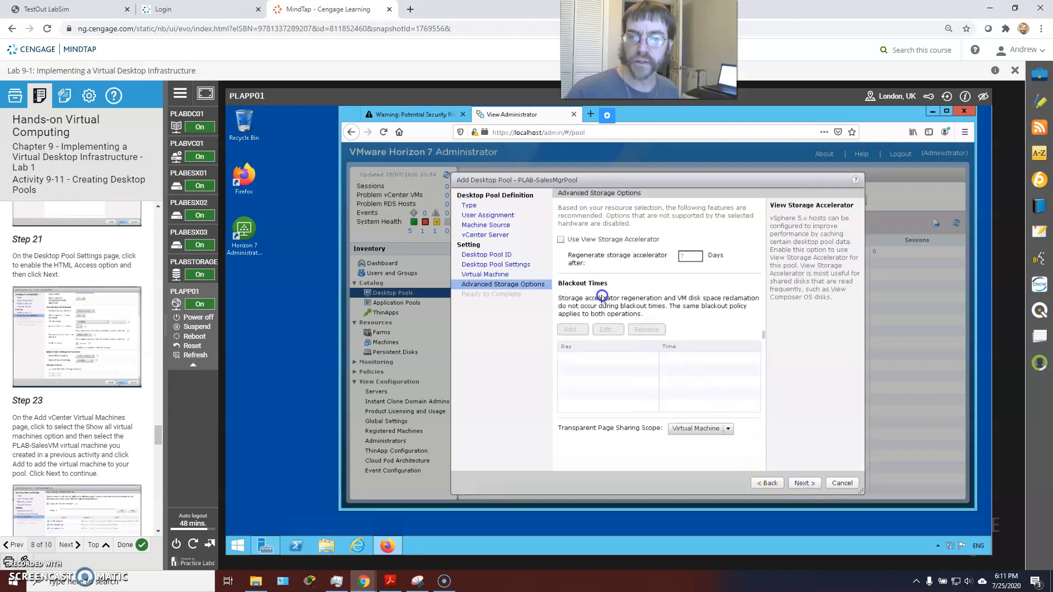
Accept the default storage options and finish the PLAB-SalesMgrPool manual pool
{"action": "scroll", "coordinate": [132, 354], "scroll_direction": "down", "scroll_amount": 4}
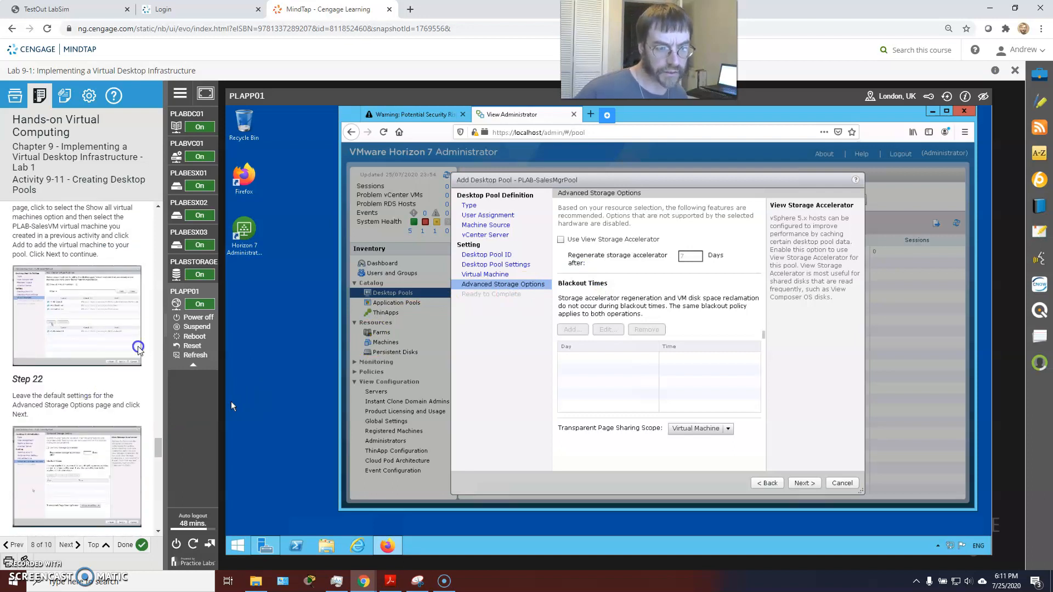
{"action": "left_click", "coordinate": [810, 484]}
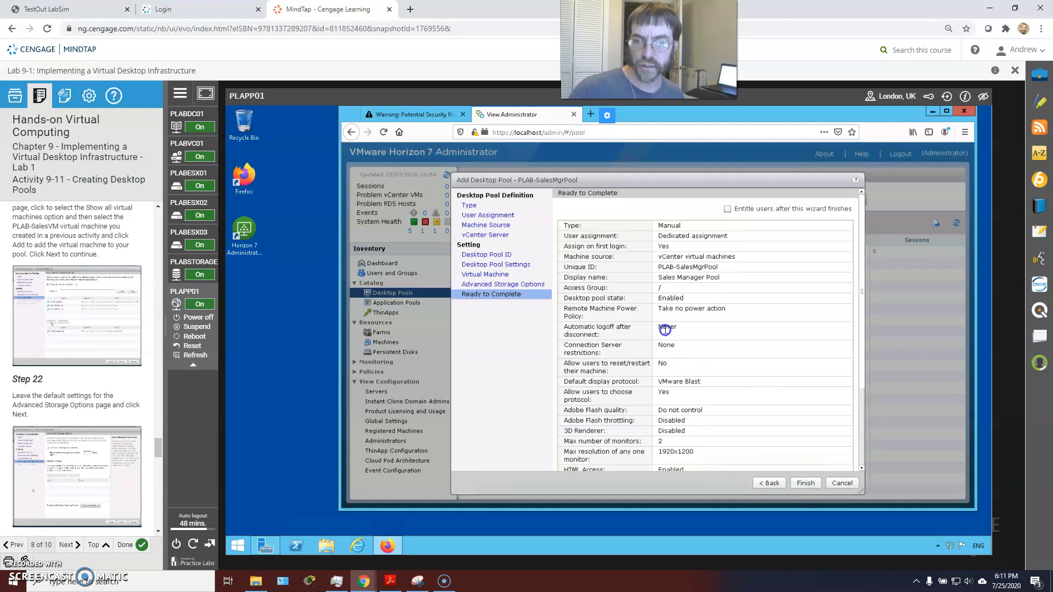
{"action": "left_click", "coordinate": [805, 483]}
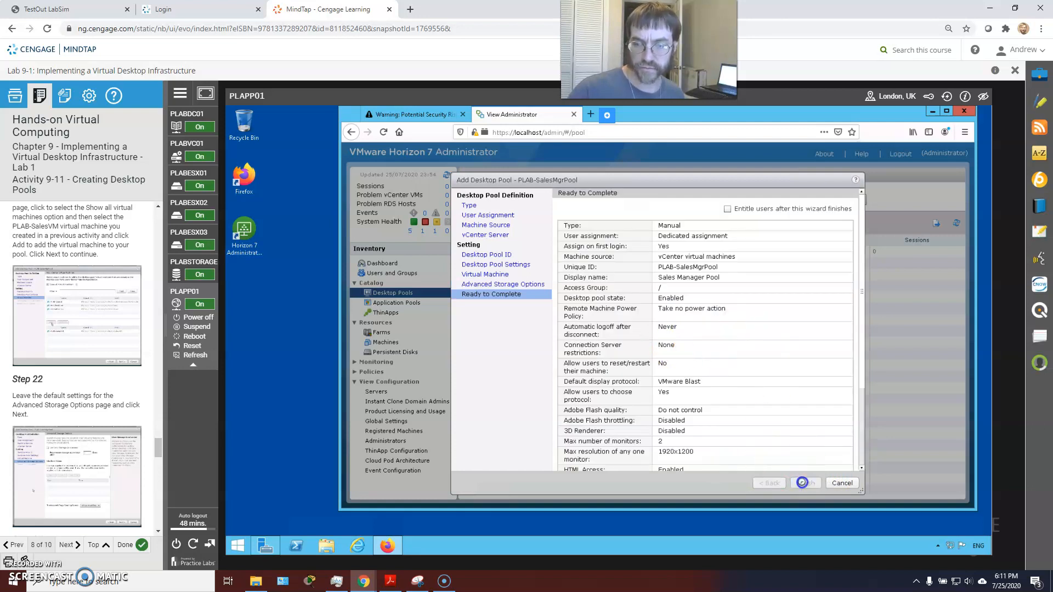
Check that PLAB-SalesDesktops and PLAB-SalesMgrPool both appear, then advance the lab guide to Activity 9-12
{"action": "scroll", "coordinate": [44, 436], "scroll_direction": "down", "scroll_amount": 5}
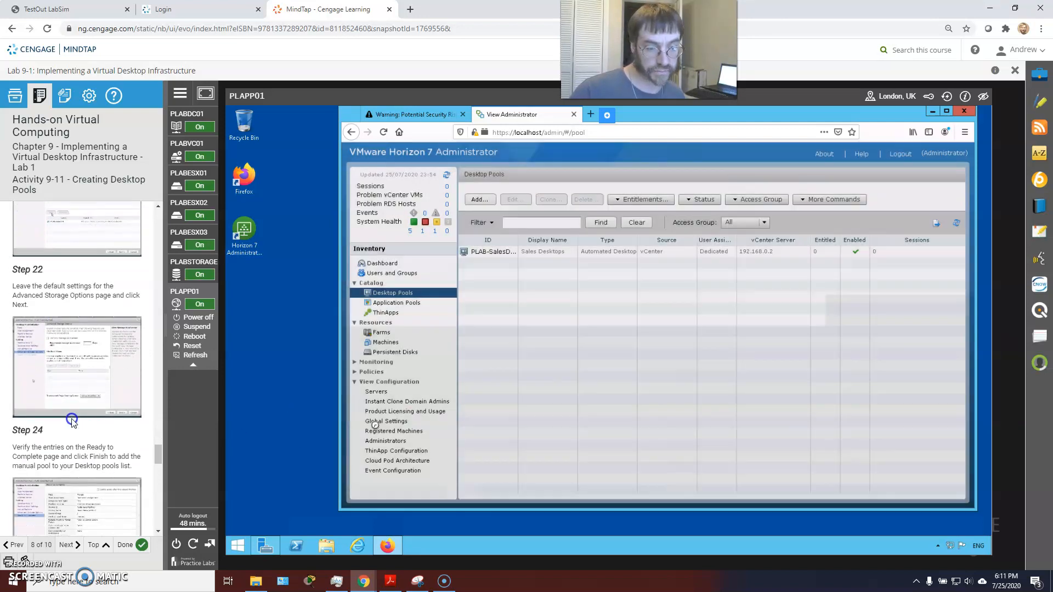
{"action": "scroll", "coordinate": [88, 413], "scroll_direction": "down", "scroll_amount": 1}
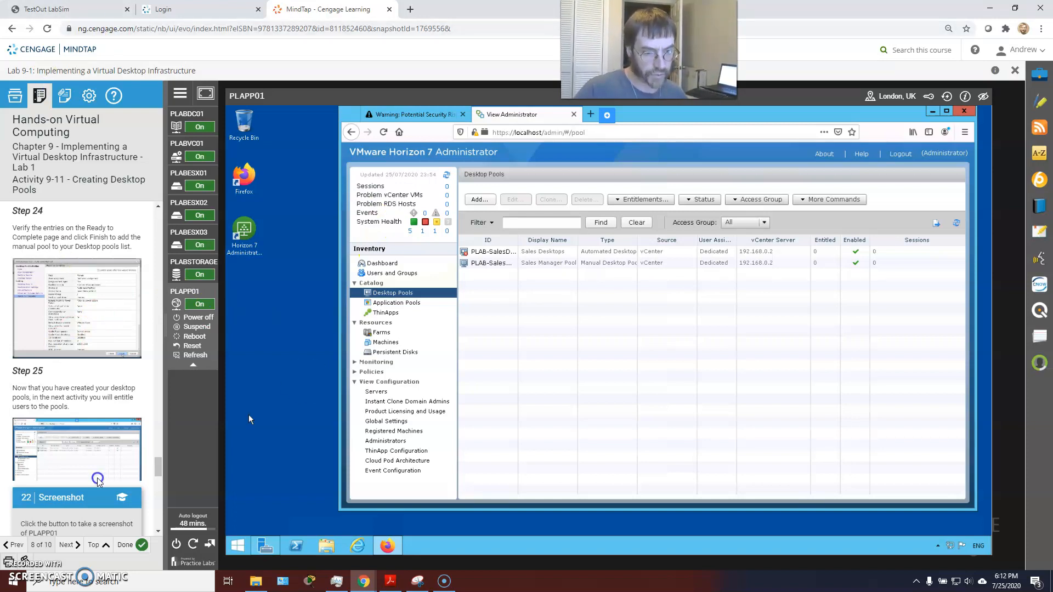
{"action": "left_click", "coordinate": [66, 544]}
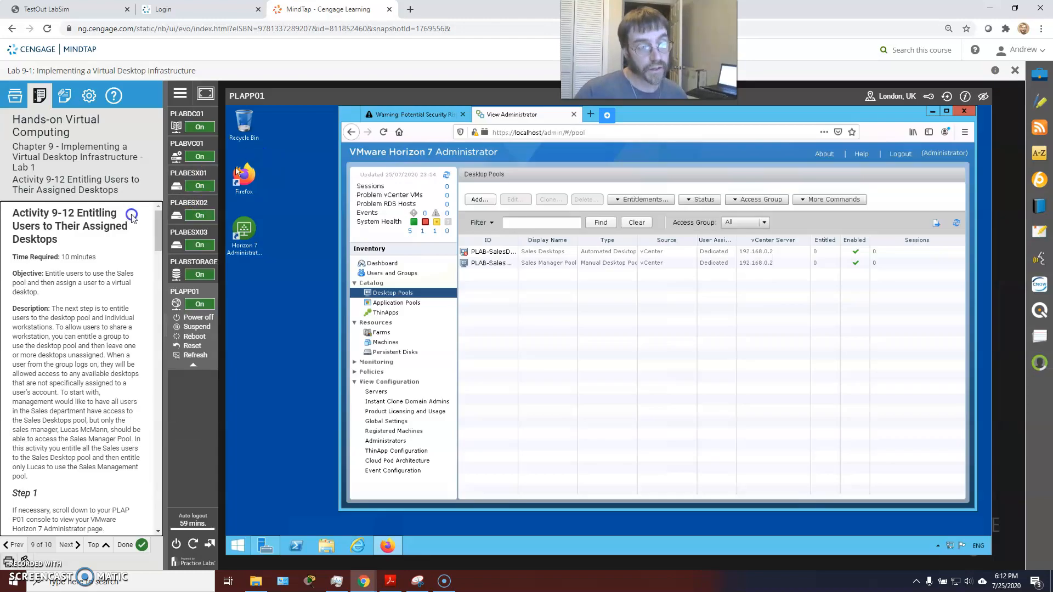